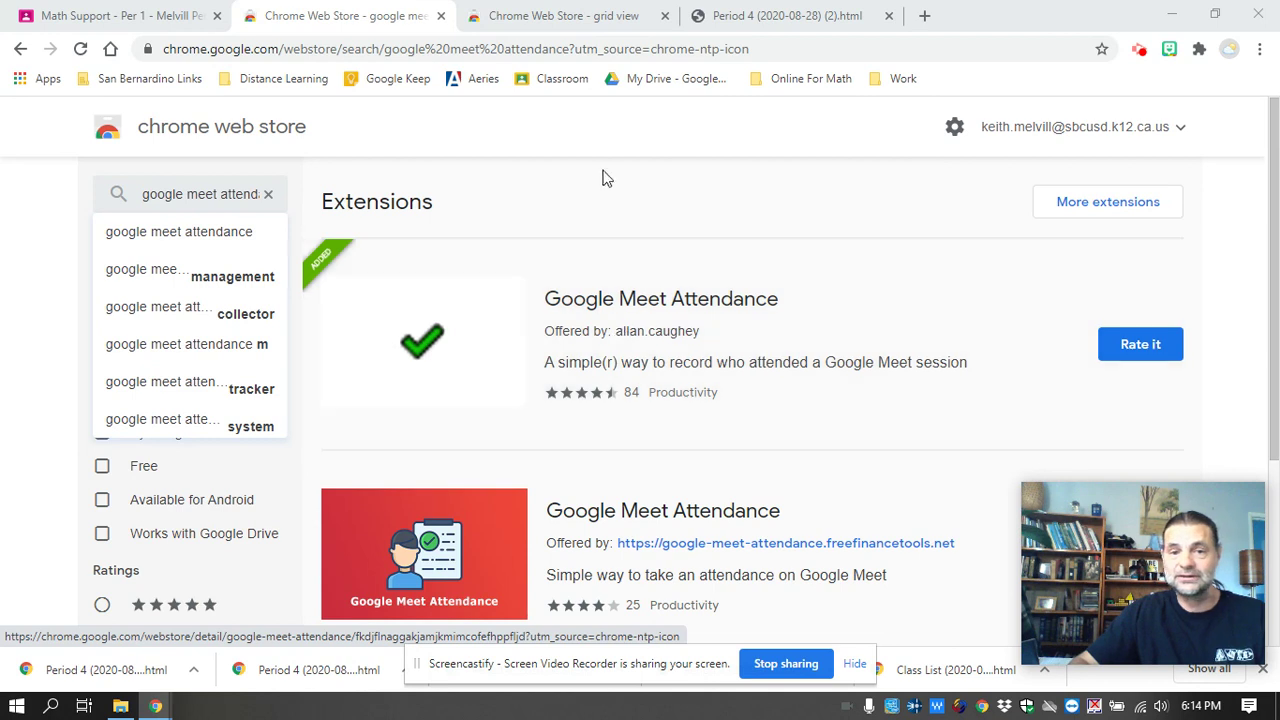
Review the Google Meet Grid View (fix) and Google Meet Attendance extensions in the Chrome Web Store
{"action": "left_click", "coordinate": [557, 18]}
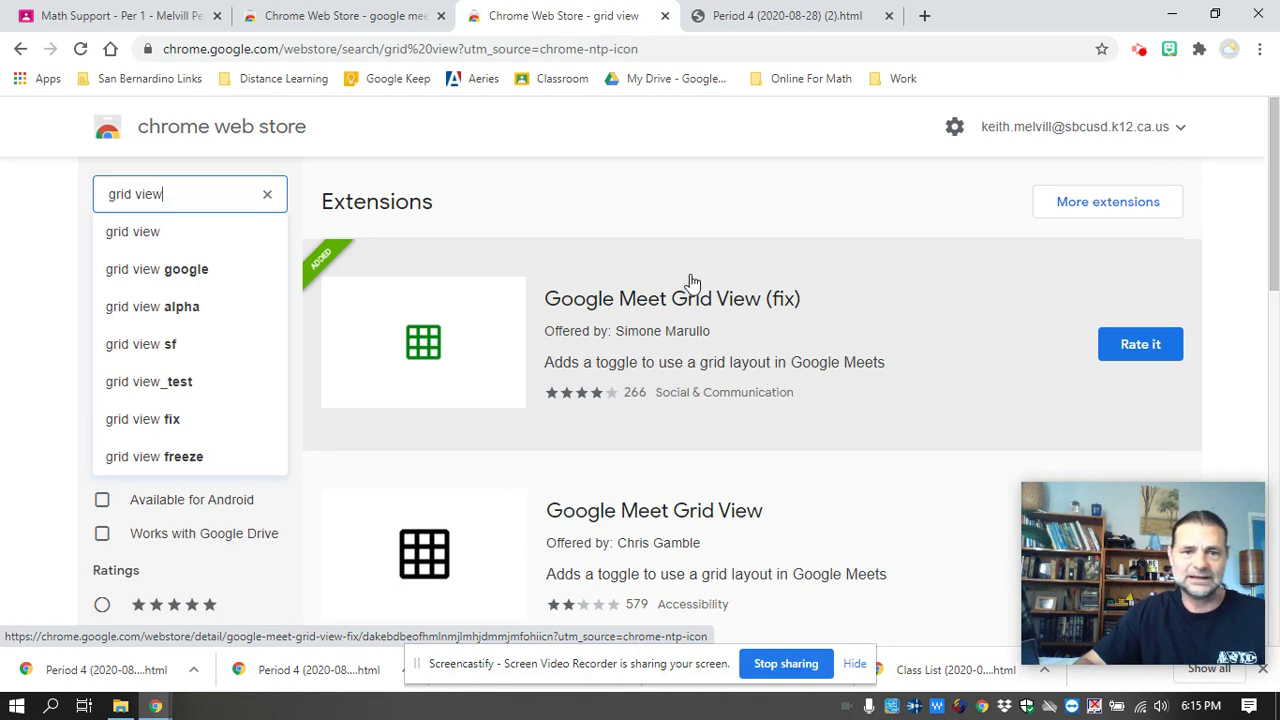
{"action": "left_click", "coordinate": [390, 28]}
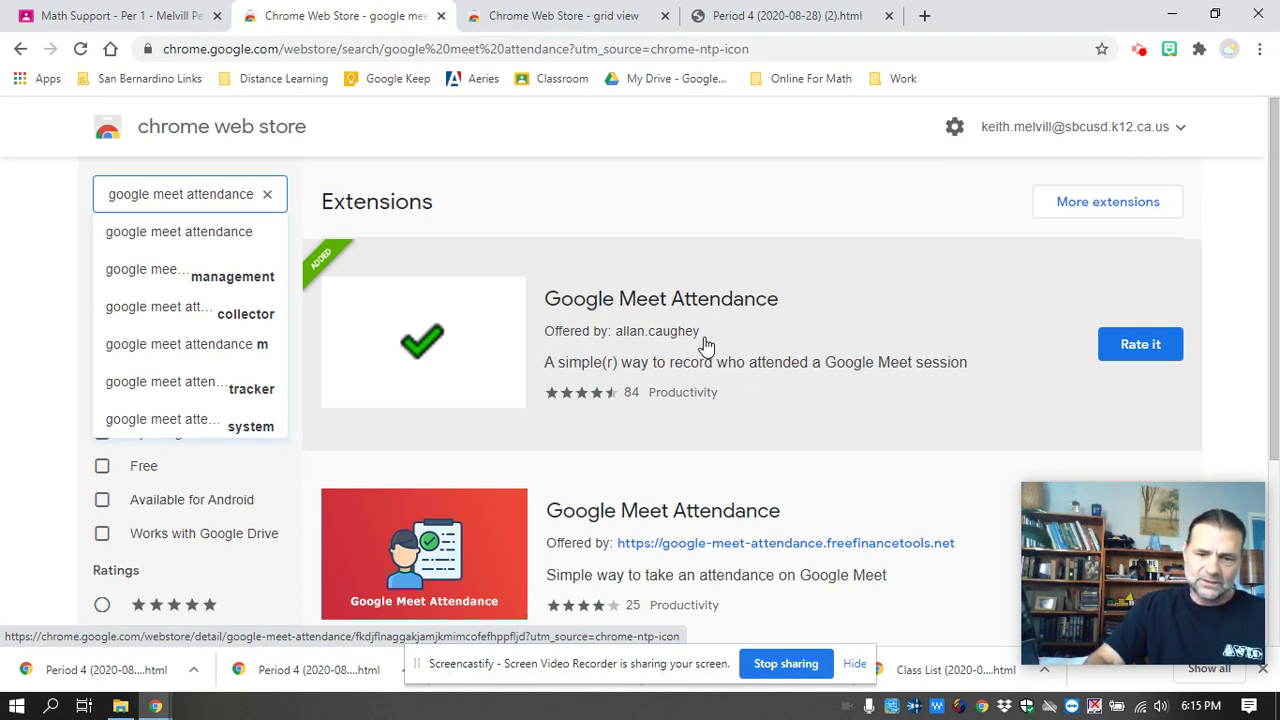
Open the Meet link of the Math Support - Per 1 class from Google Classroom
{"action": "left_click", "coordinate": [147, 14]}
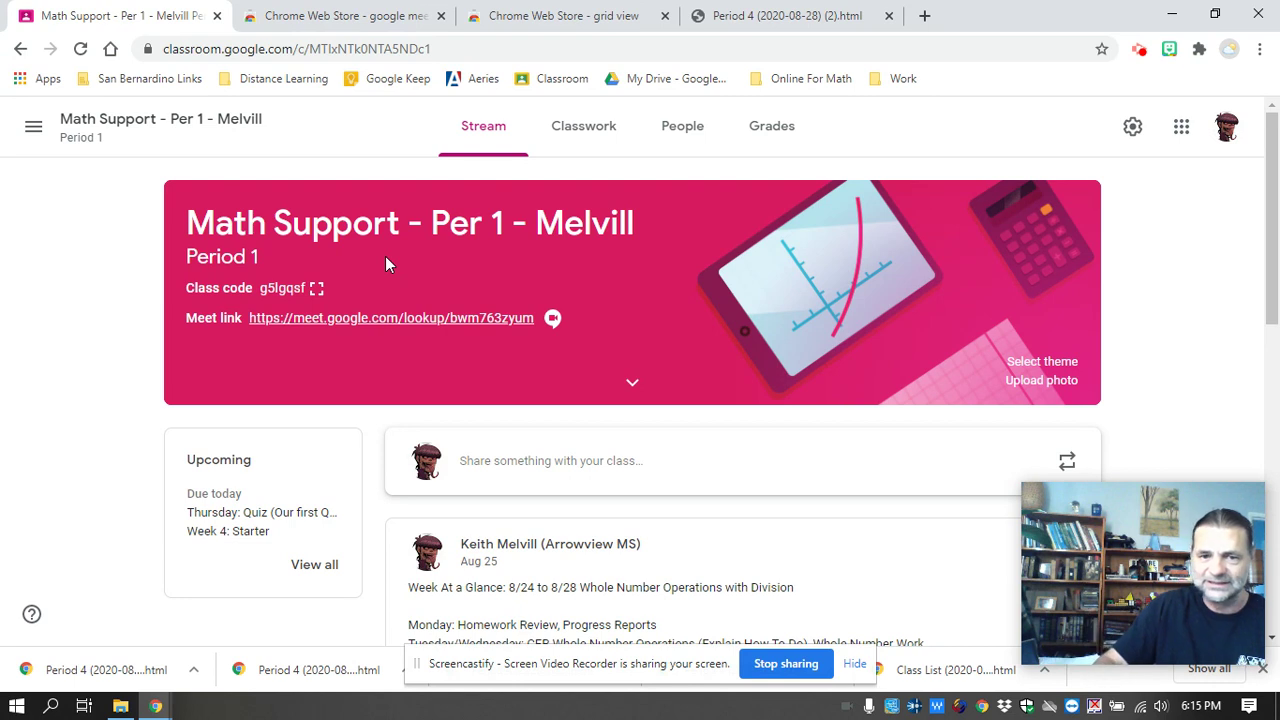
{"action": "left_click", "coordinate": [375, 320]}
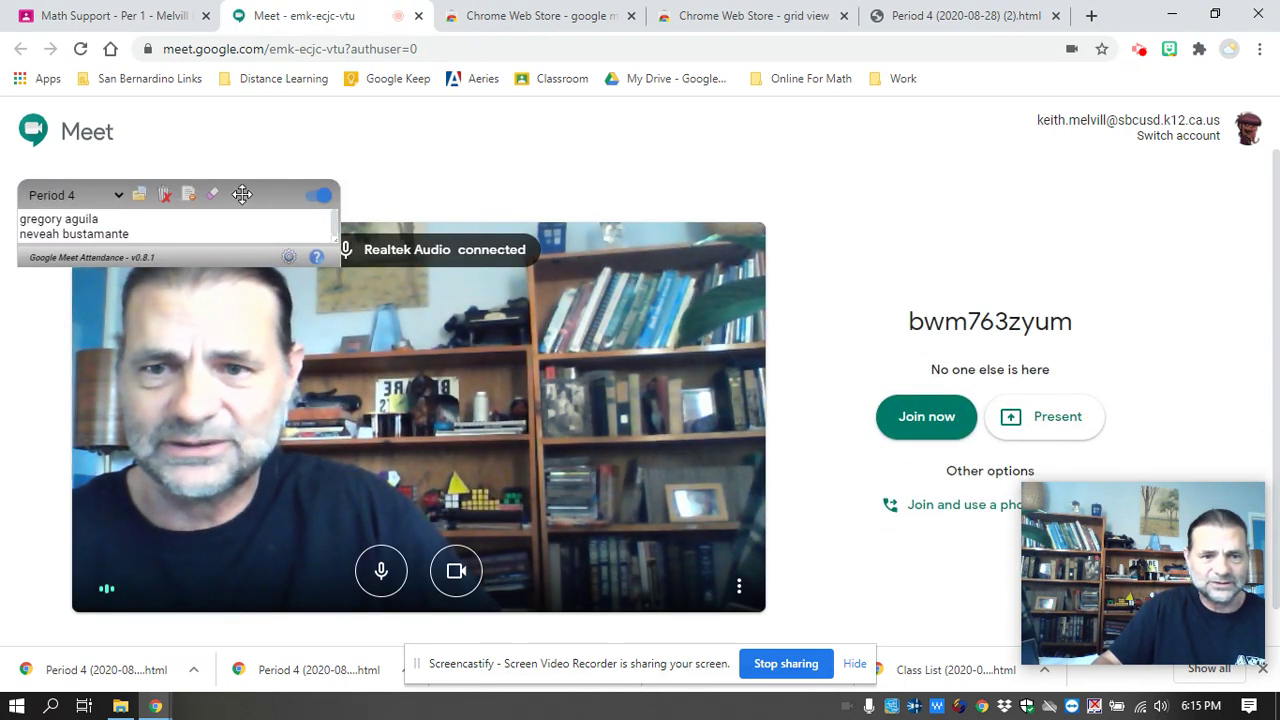
Reposition the attendance window, switch it to the blank Class List, and enlarge it to nearly the page's full height
{"action": "left_click_drag", "start_coordinate": [242, 194], "coordinate": [278, 151]}
{"action": "left_click", "coordinate": [153, 155]}
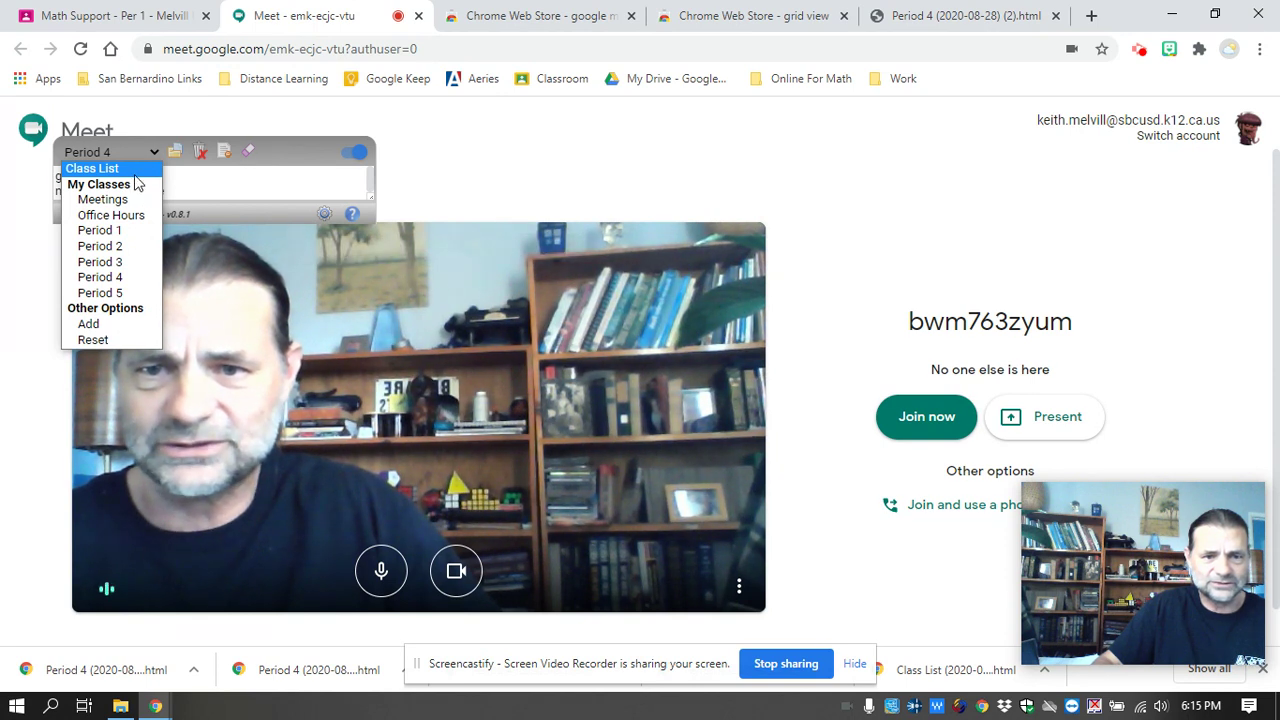
{"action": "left_click", "coordinate": [128, 169]}
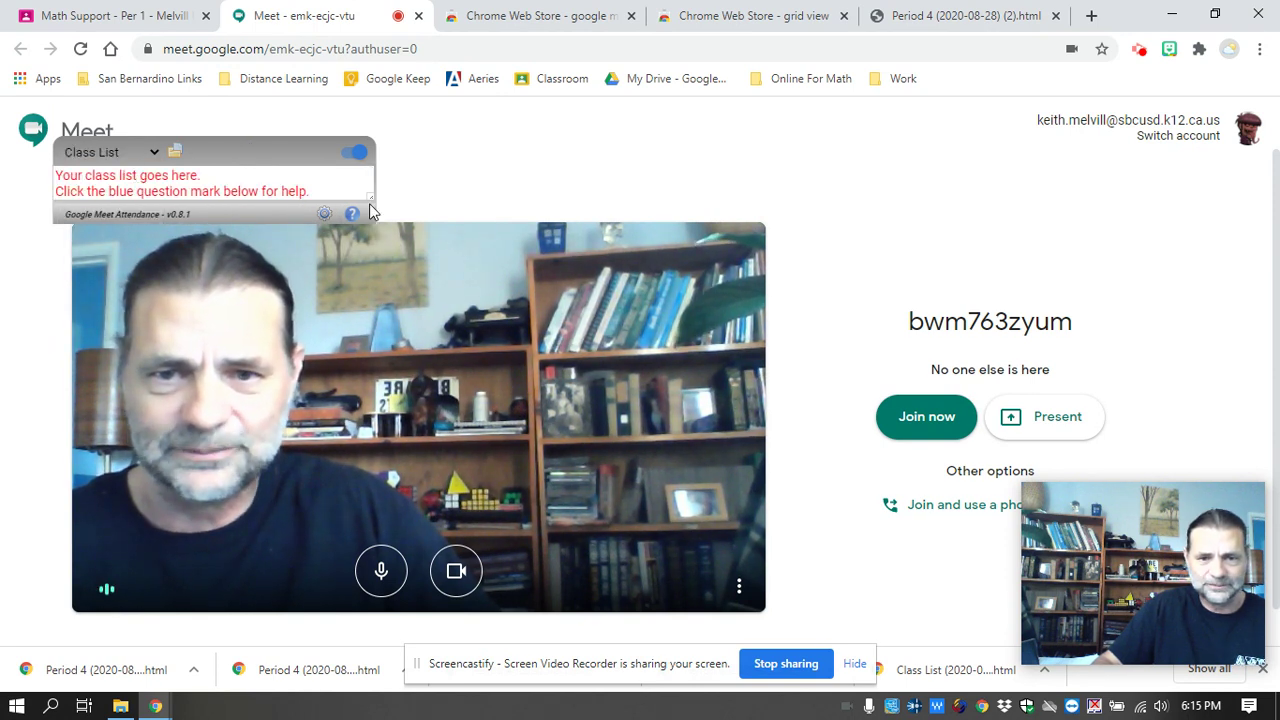
{"action": "left_click_drag", "start_coordinate": [371, 198], "coordinate": [401, 596]}
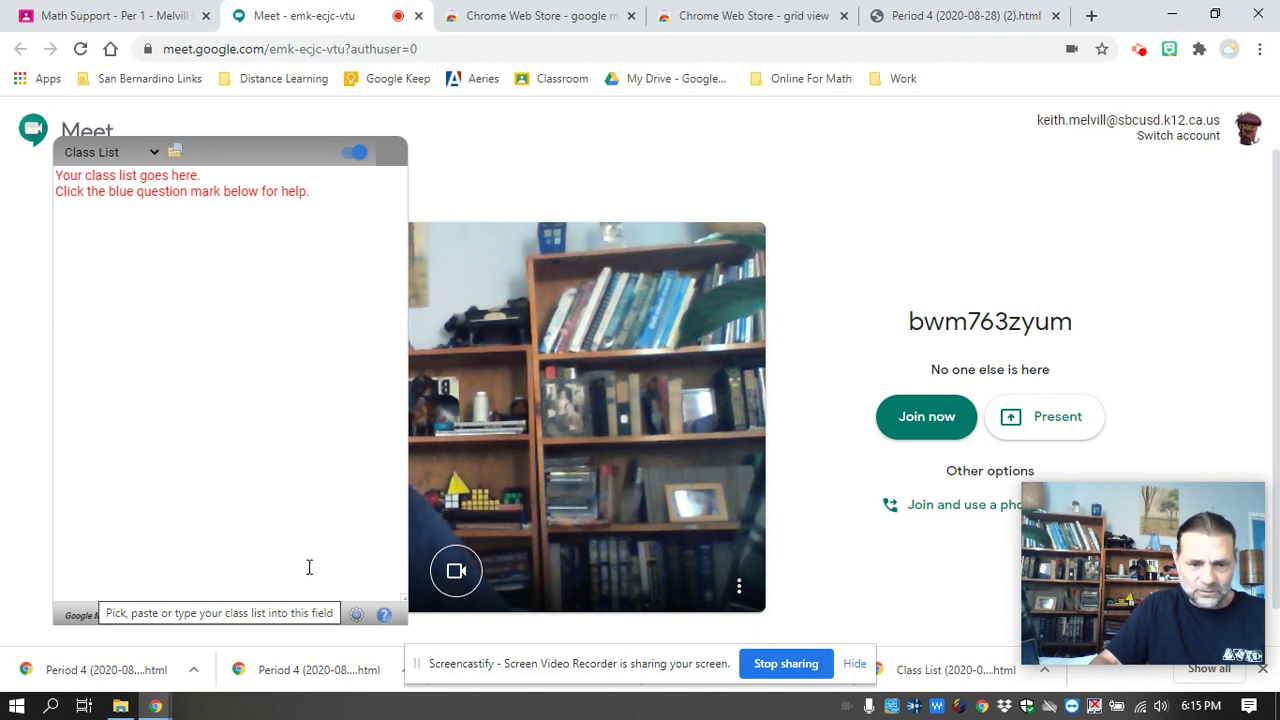
Review the attendance extension's settings, including auto-save and name sorting, and close them
{"action": "left_click", "coordinate": [356, 616]}
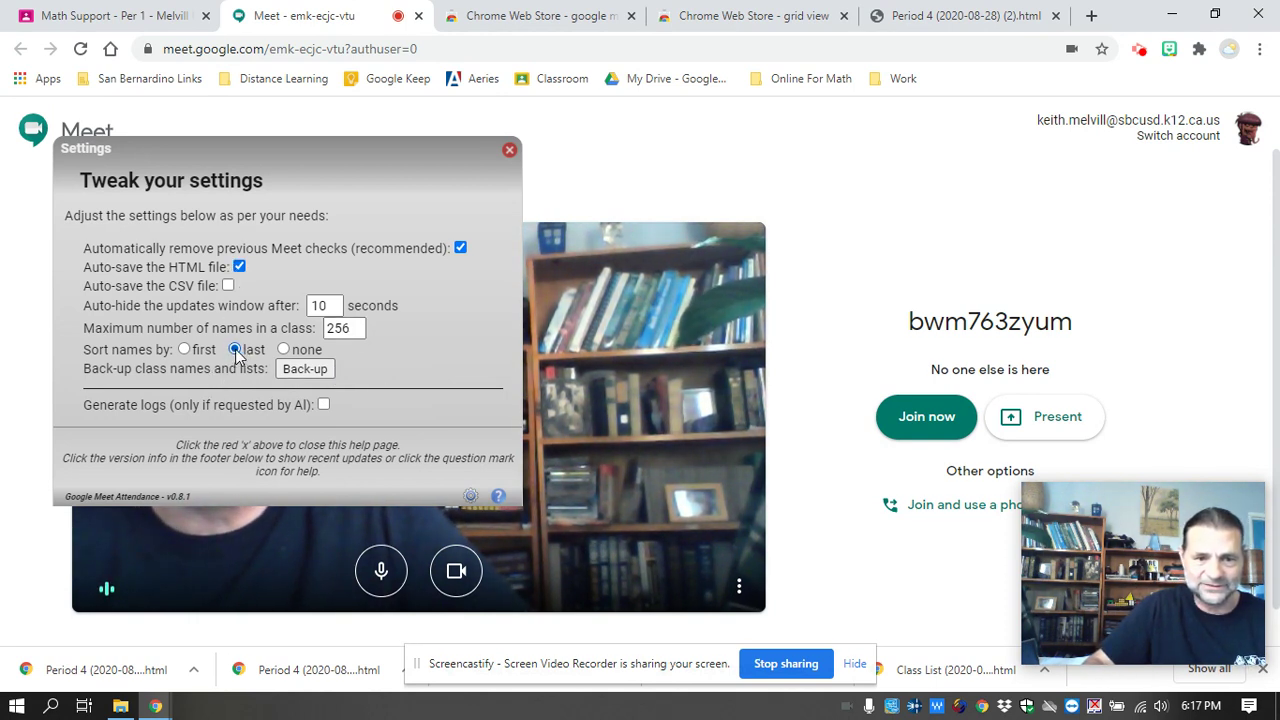
{"action": "left_click", "coordinate": [510, 152]}
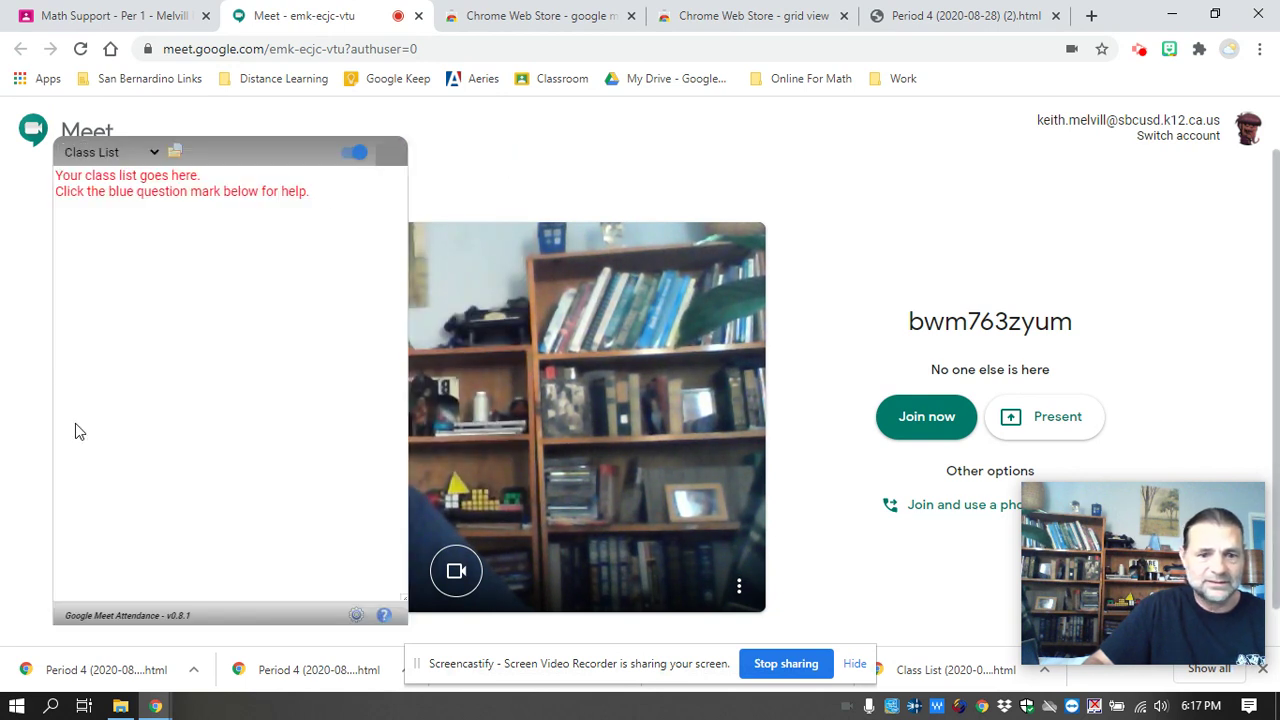
View the saved Period 1 class list and return to the blank Class List
{"action": "left_click", "coordinate": [154, 153]}
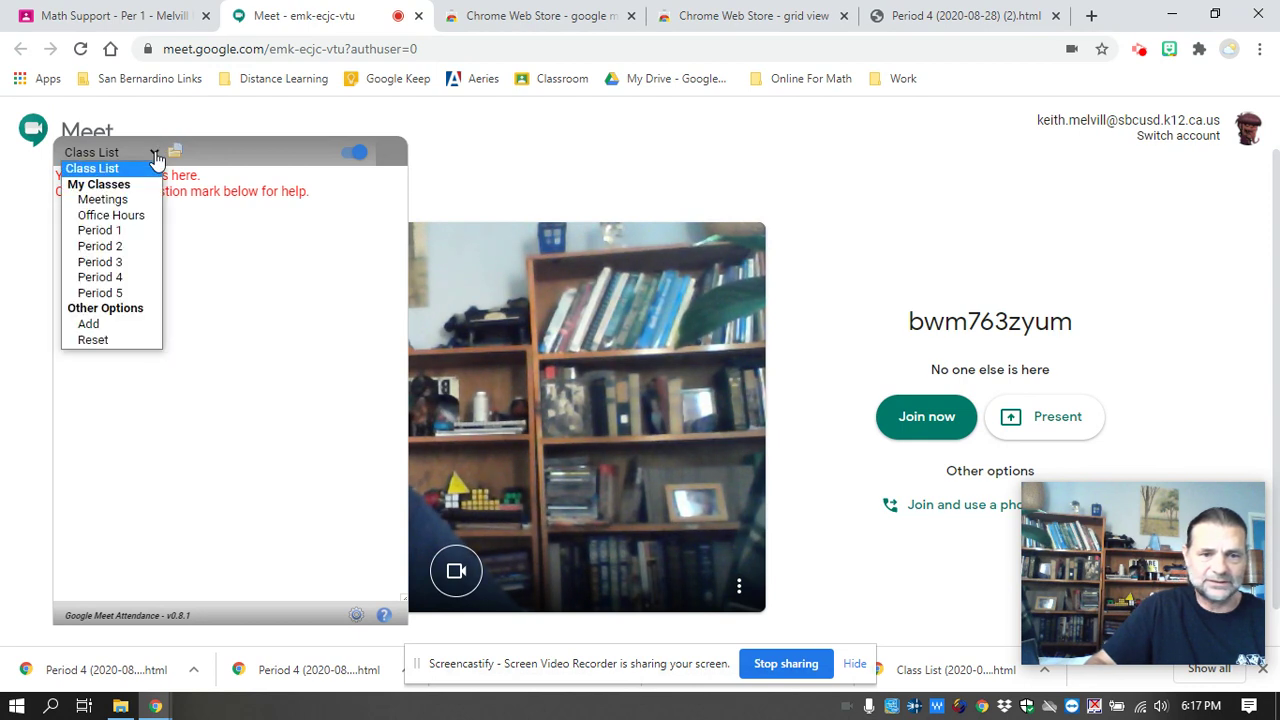
{"action": "left_click", "coordinate": [134, 228]}
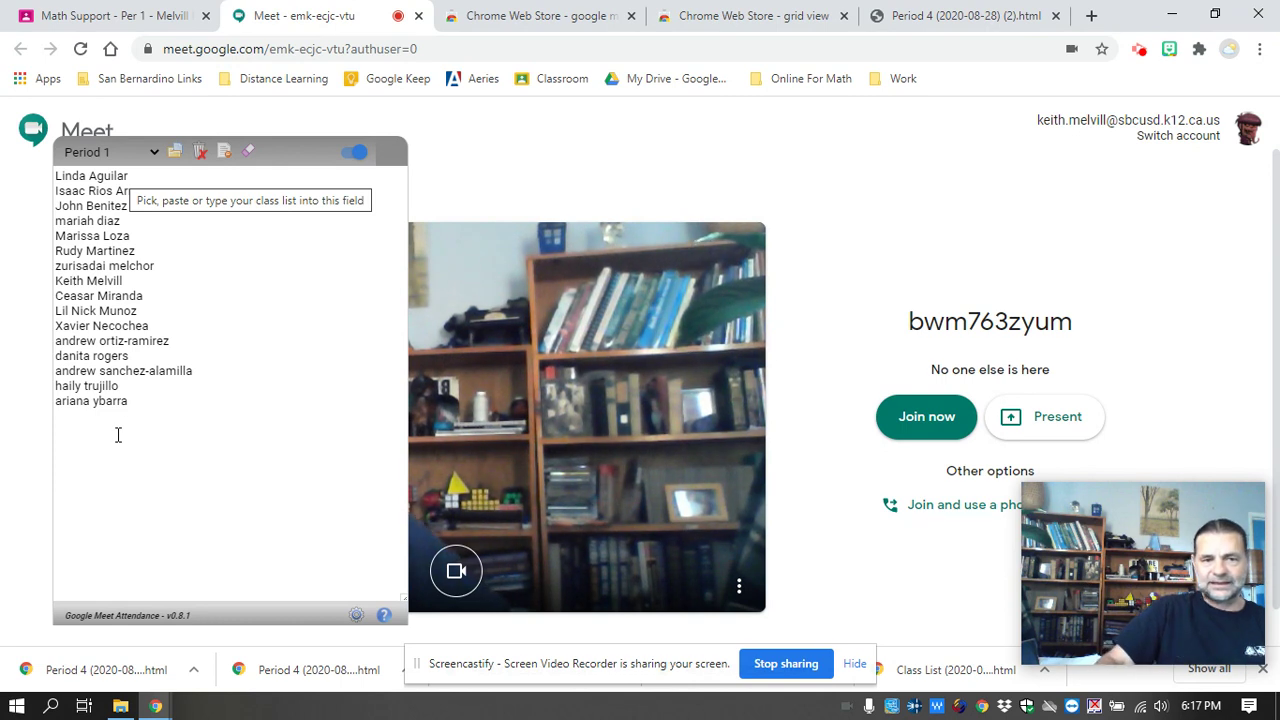
{"action": "left_click", "coordinate": [143, 154]}
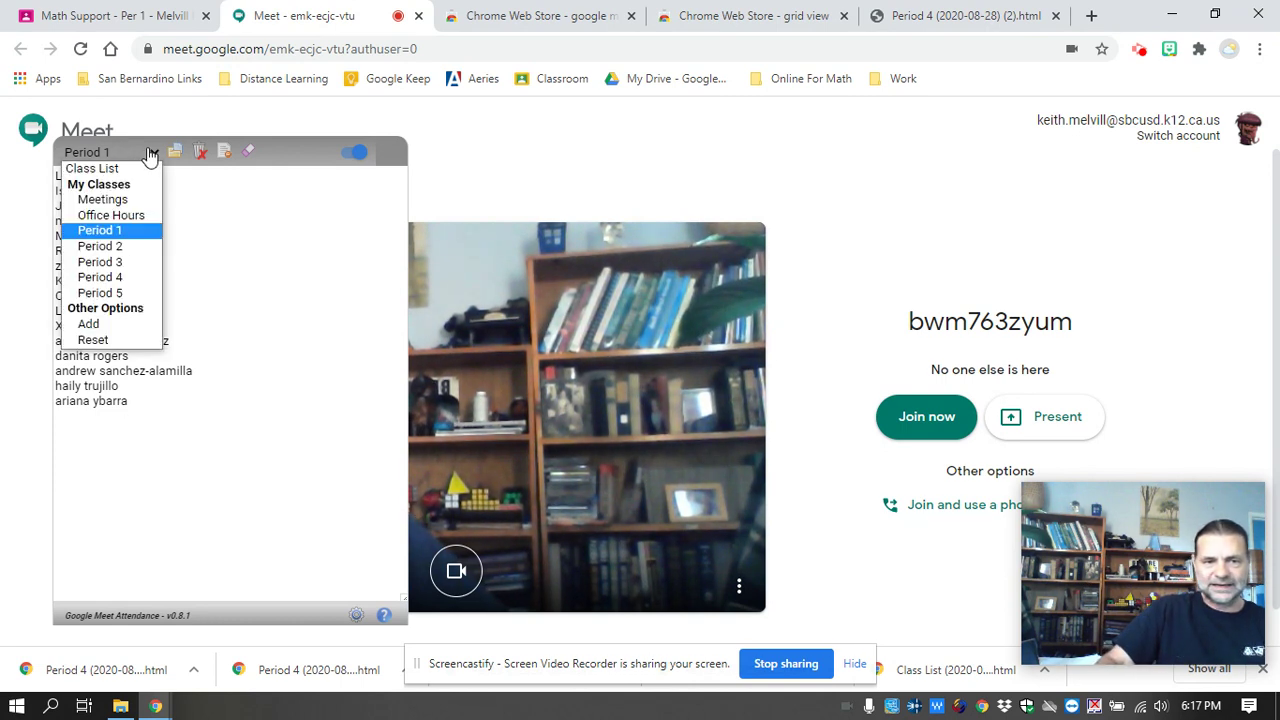
{"action": "left_click", "coordinate": [123, 170]}
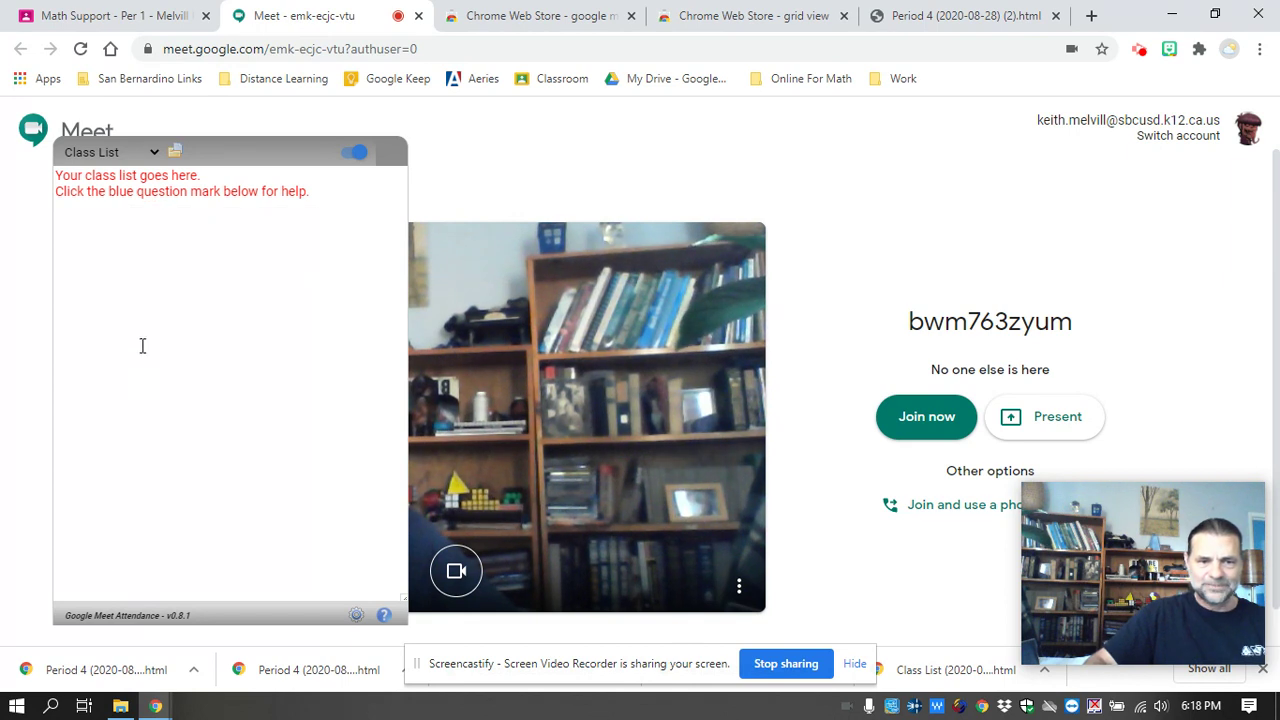
Select the Period 4 class list and join the meeting, dismissing the Add others dialog
{"action": "left_click", "coordinate": [145, 154]}
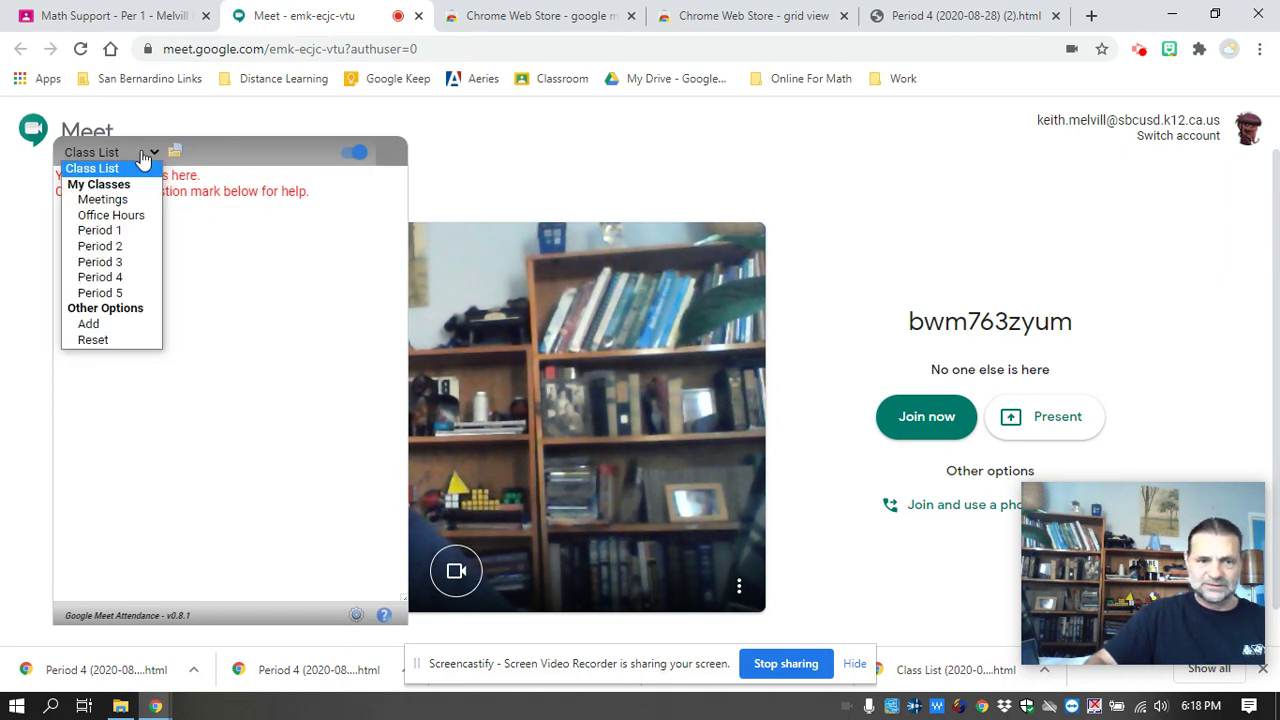
{"action": "left_click", "coordinate": [118, 262]}
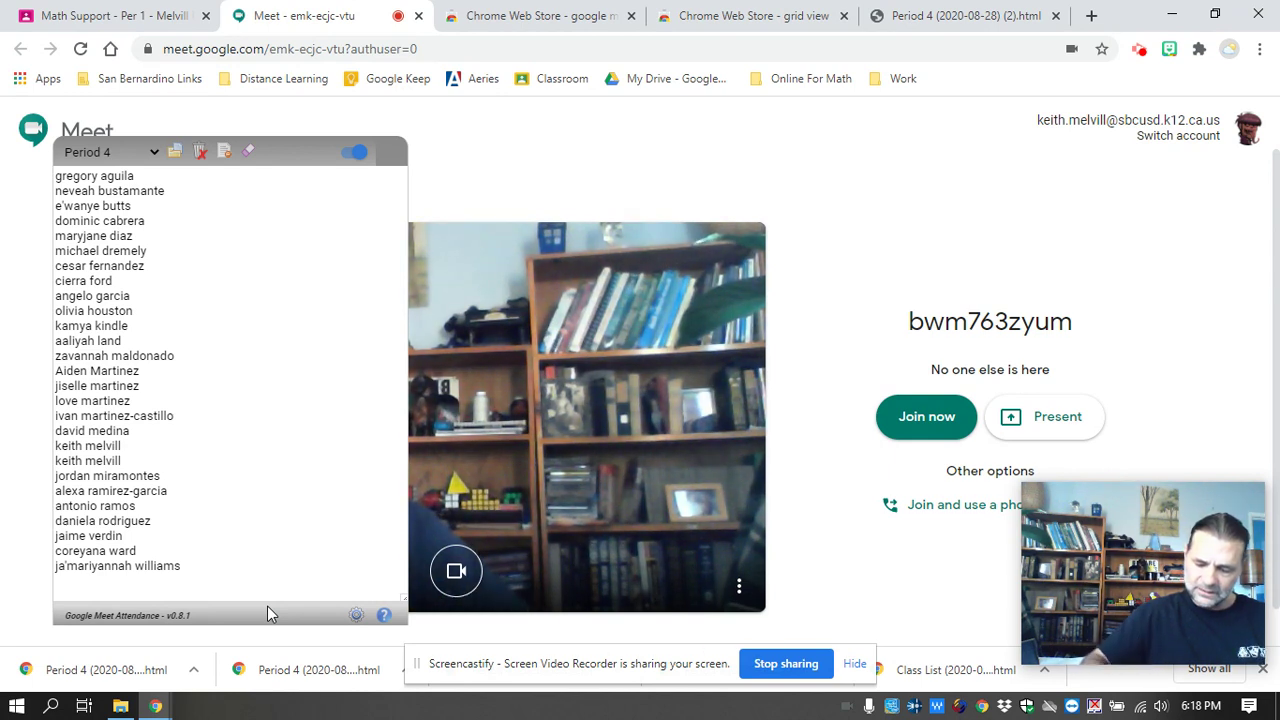
{"action": "left_click", "coordinate": [920, 432]}
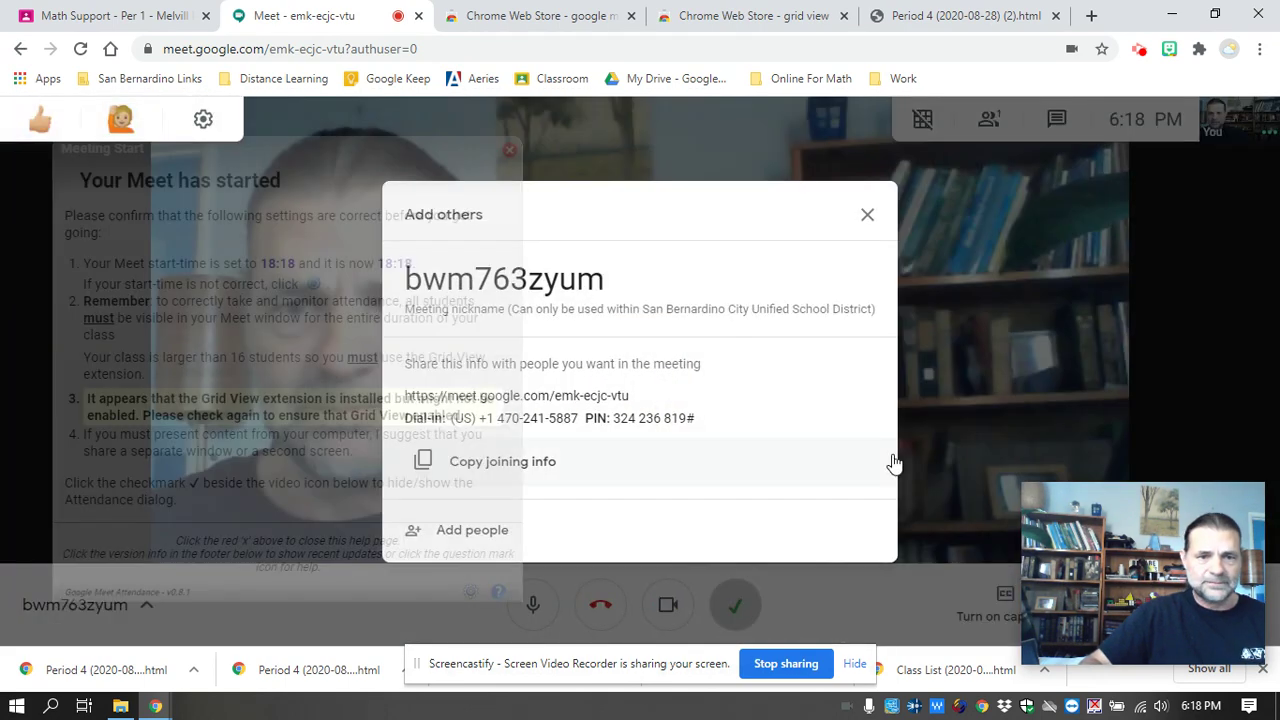
{"action": "left_click", "coordinate": [868, 216]}
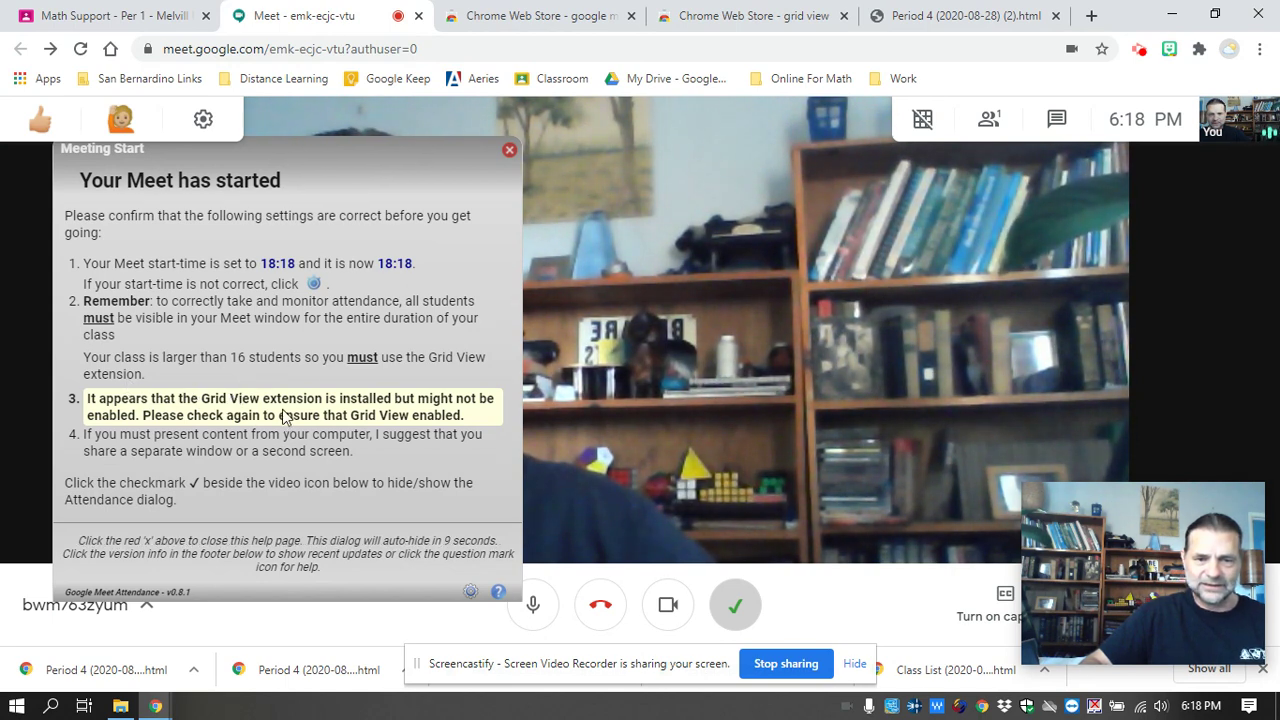
Turn on Grid View for the meeting and close the Meeting Start notice
{"action": "mouse_move", "coordinate": [946, 140]}
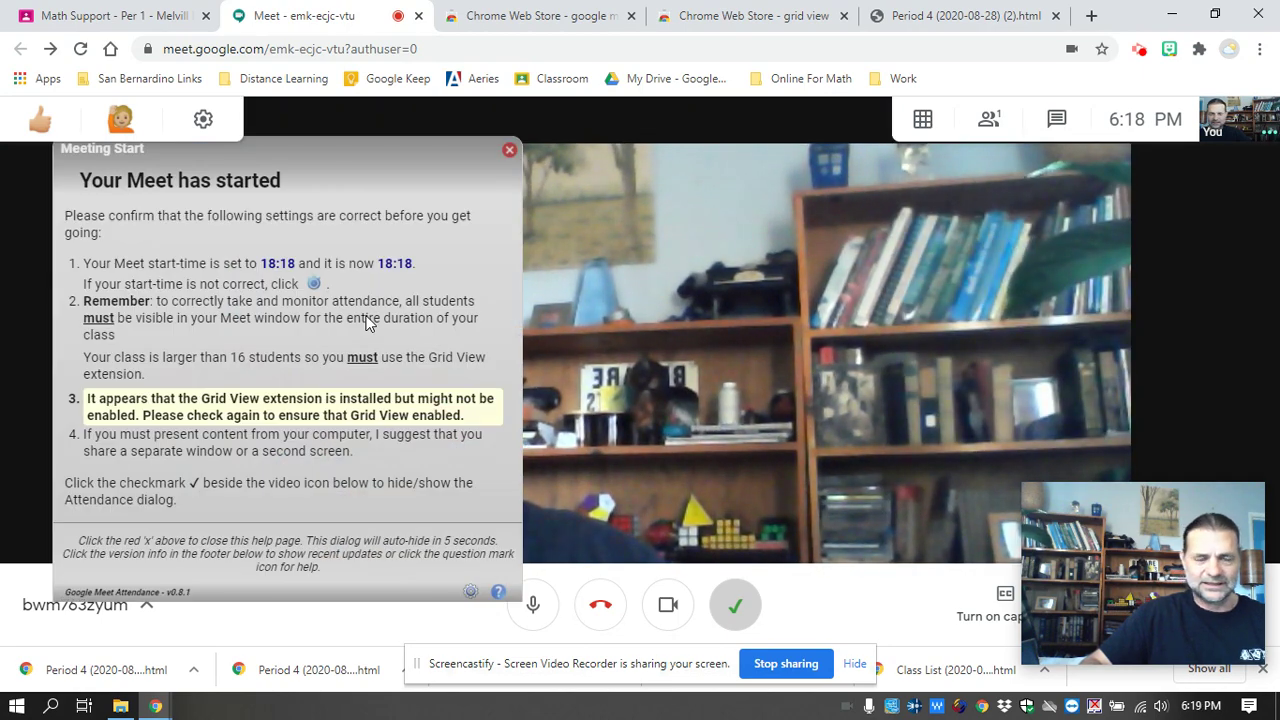
{"action": "left_click", "coordinate": [510, 152]}
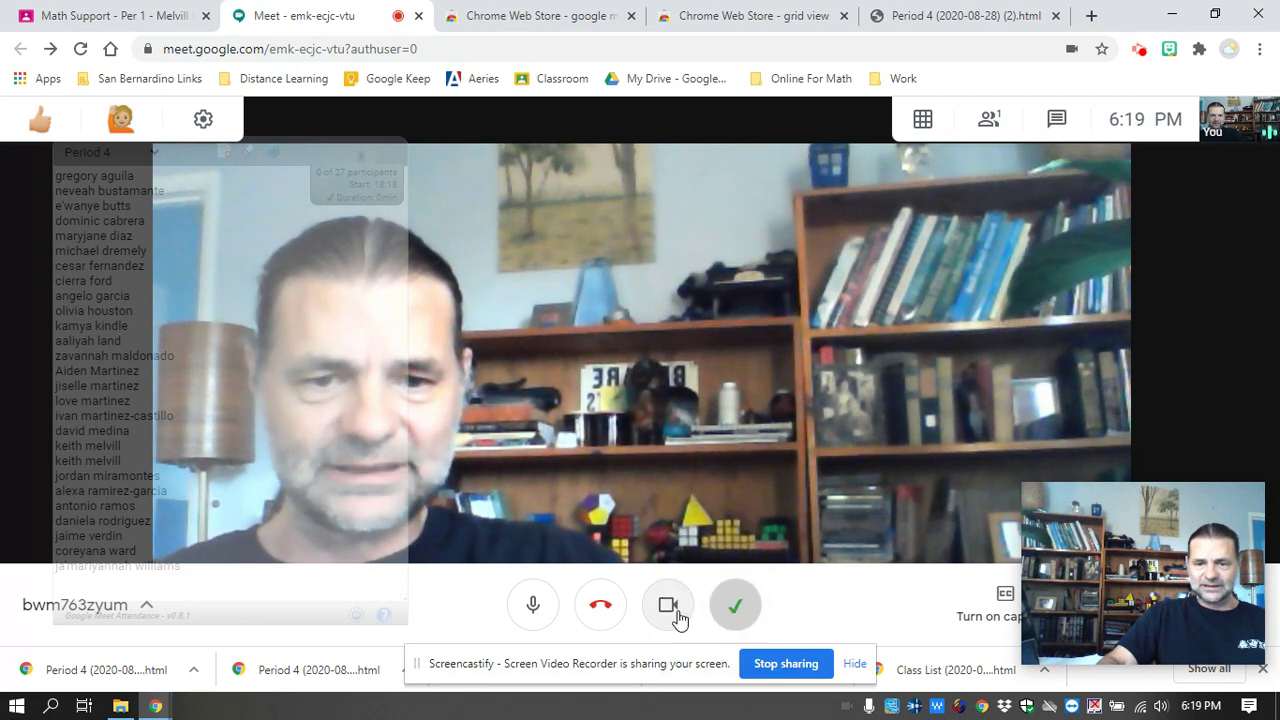
Toggle the attendance list's visibility, leaving it shown, and shift it slightly to the right over the video
{"action": "left_click", "coordinate": [737, 612]}
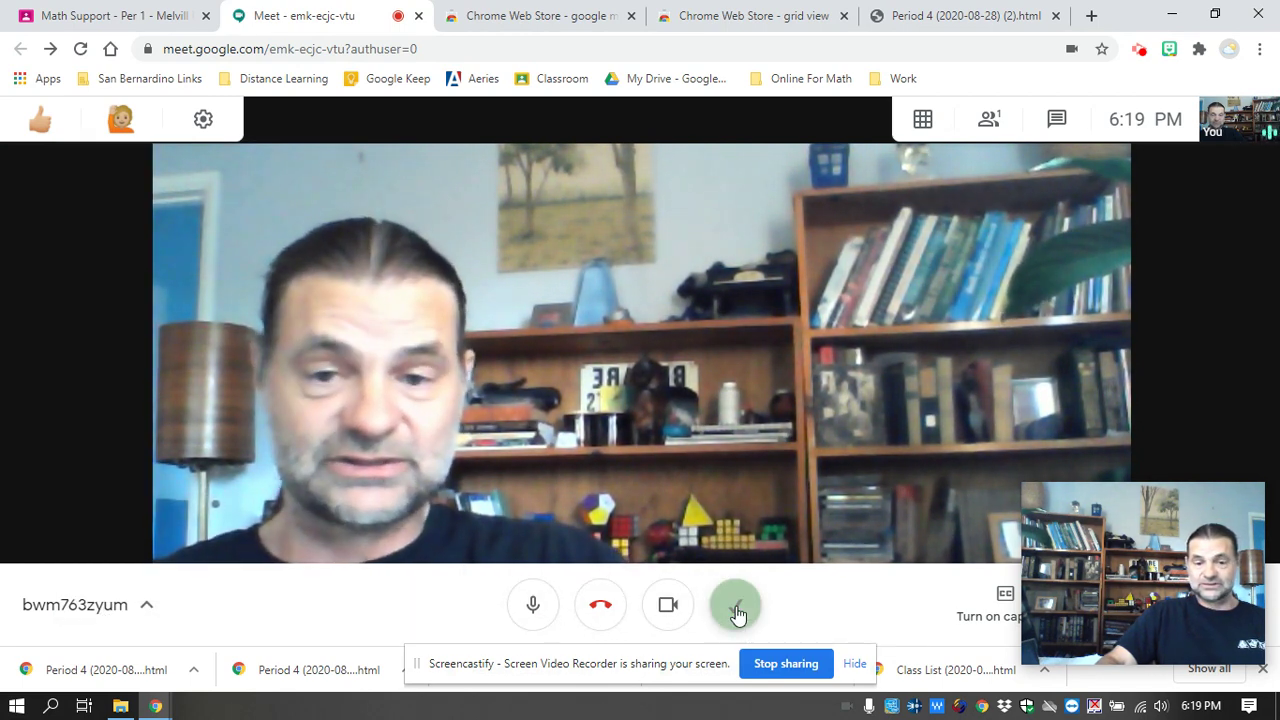
{"action": "left_click", "coordinate": [737, 612]}
{"action": "left_click", "coordinate": [737, 612]}
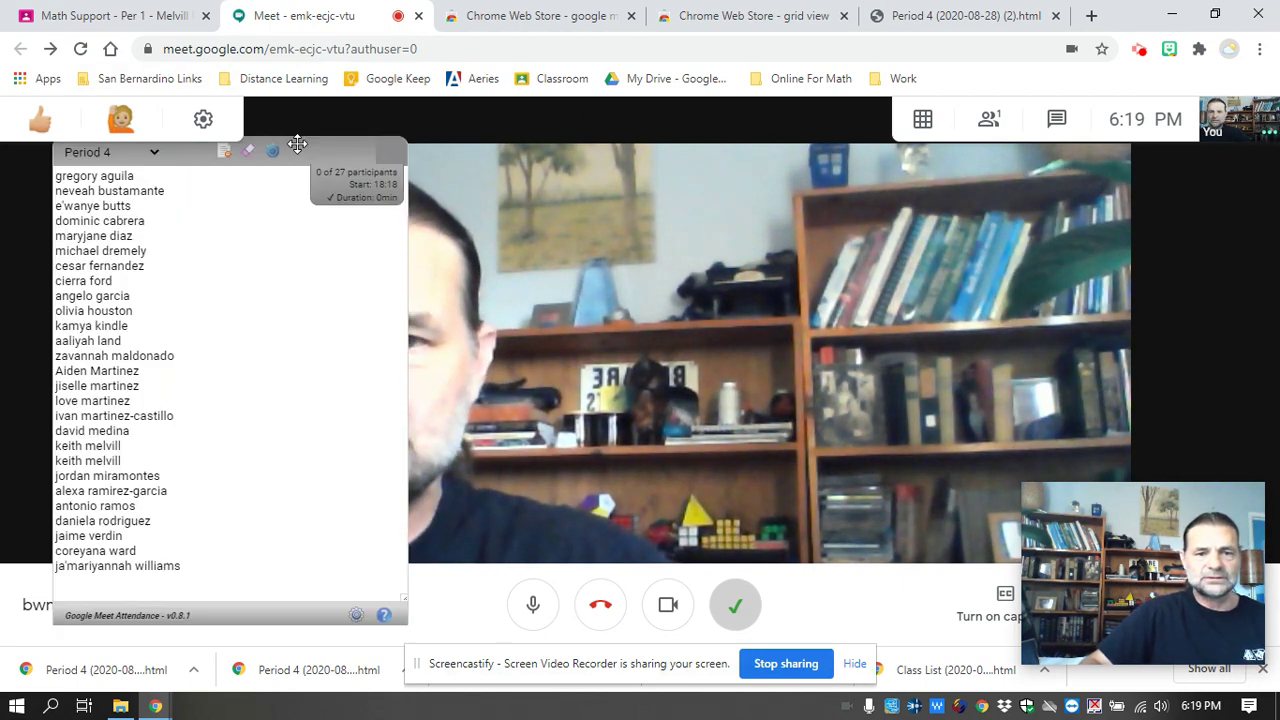
{"action": "left_click_drag", "start_coordinate": [297, 144], "coordinate": [355, 144]}
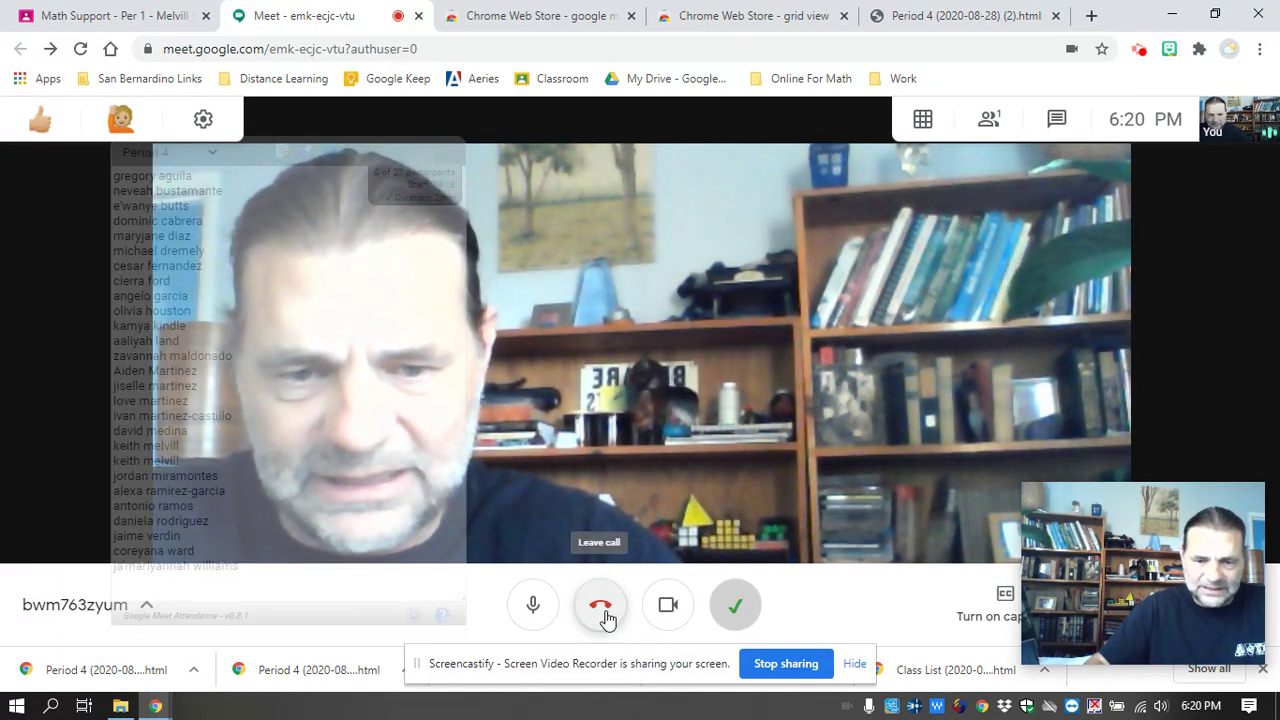
Leave the meeting and show the saved attendance report in the Downloads folder in File Explorer
{"action": "left_click", "coordinate": [602, 607]}
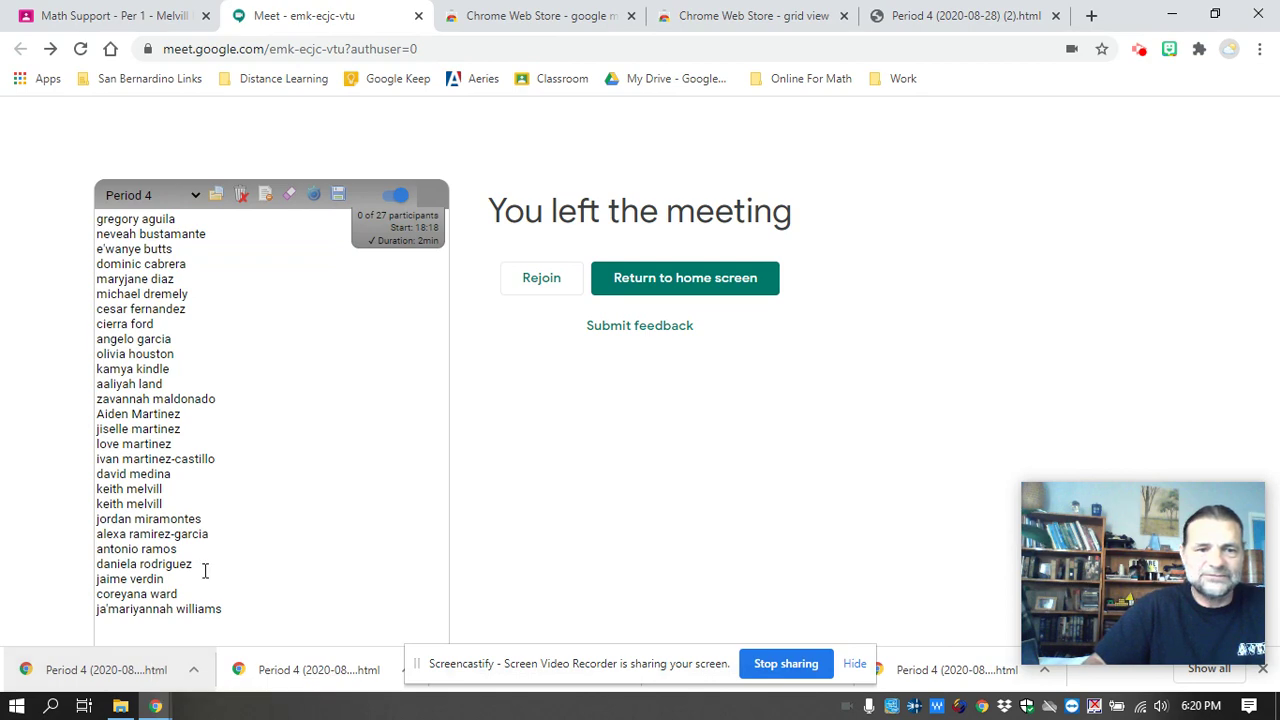
{"action": "left_click", "coordinate": [120, 706]}
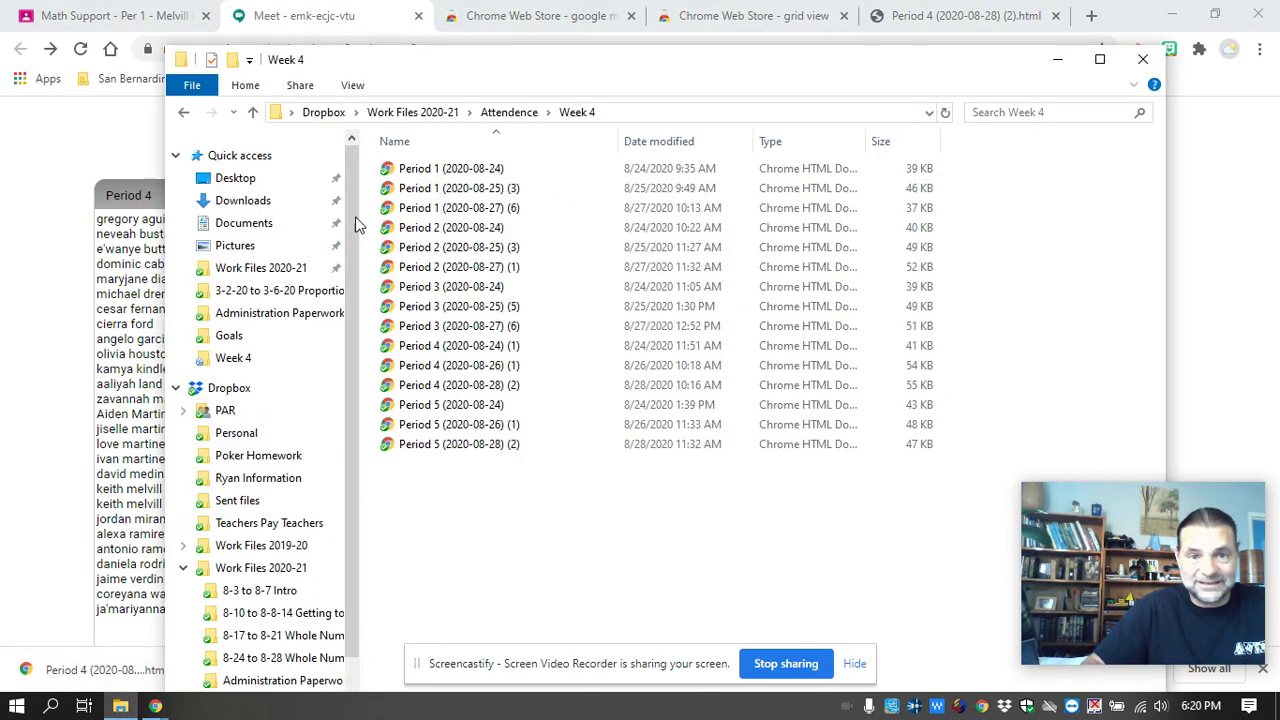
{"action": "left_click", "coordinate": [216, 204]}
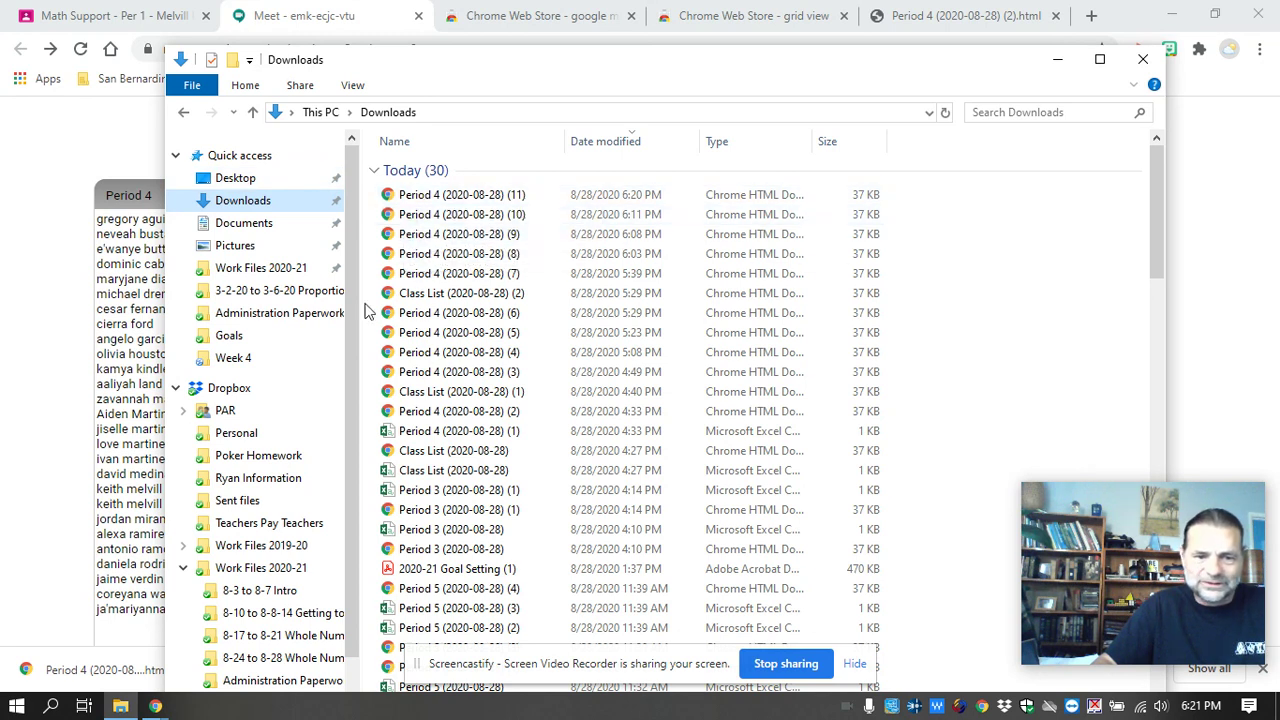
Open the Week 4 folder inside Attendence under Work Files 2020-21
{"action": "left_click", "coordinate": [255, 567]}
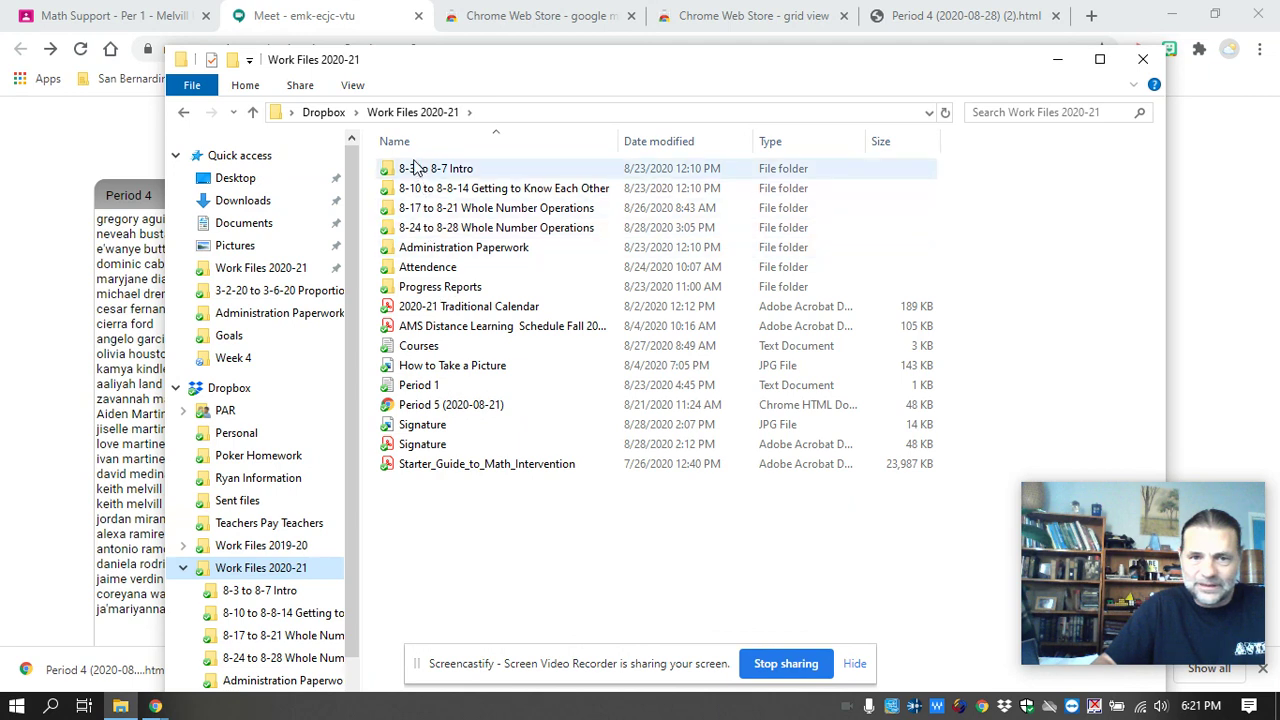
{"action": "double_click", "coordinate": [428, 268]}
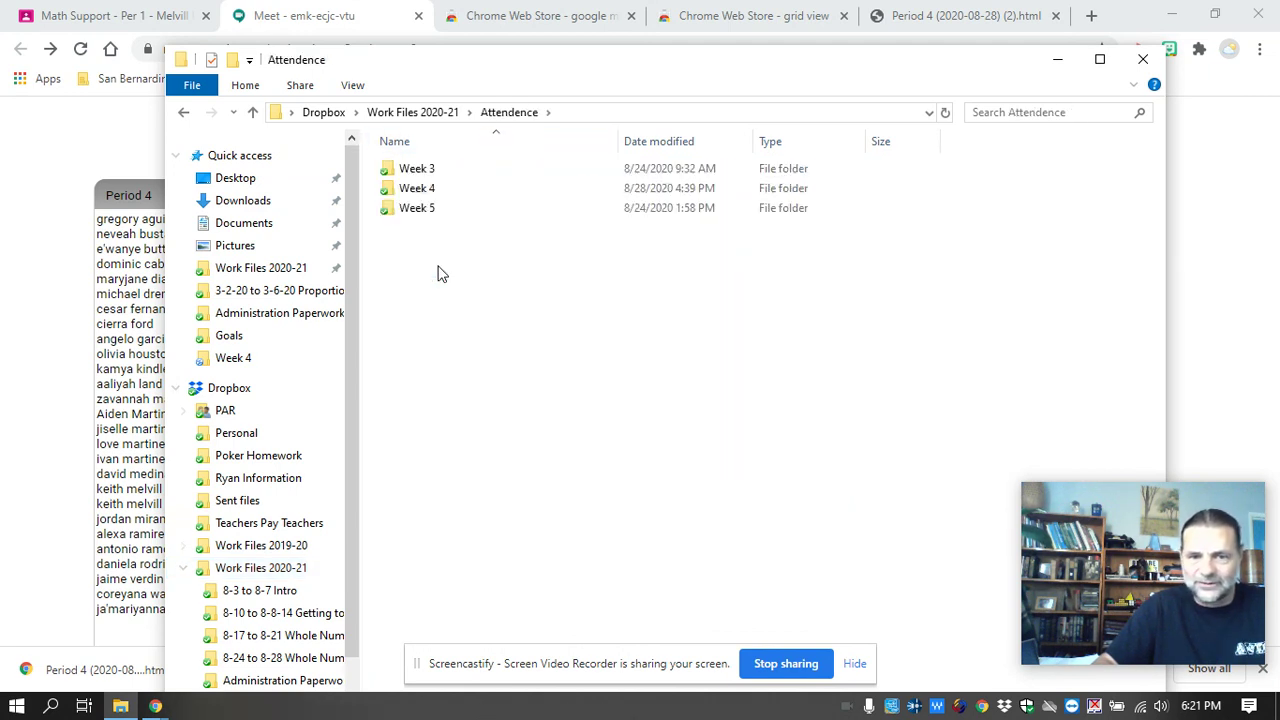
{"action": "double_click", "coordinate": [425, 190]}
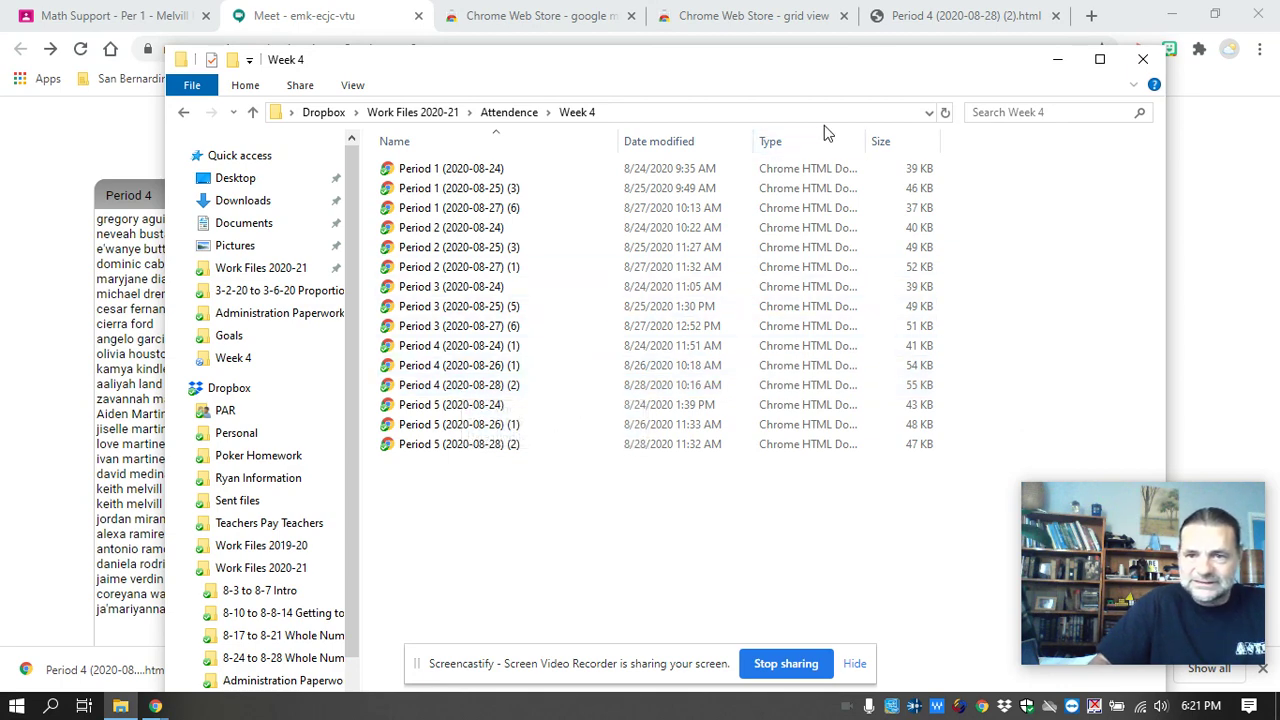
Switch to Chrome and examine students' arrival, departure and absence times in the Period 4 attendance report for 2020-08-28
{"action": "left_click", "coordinate": [922, 20]}
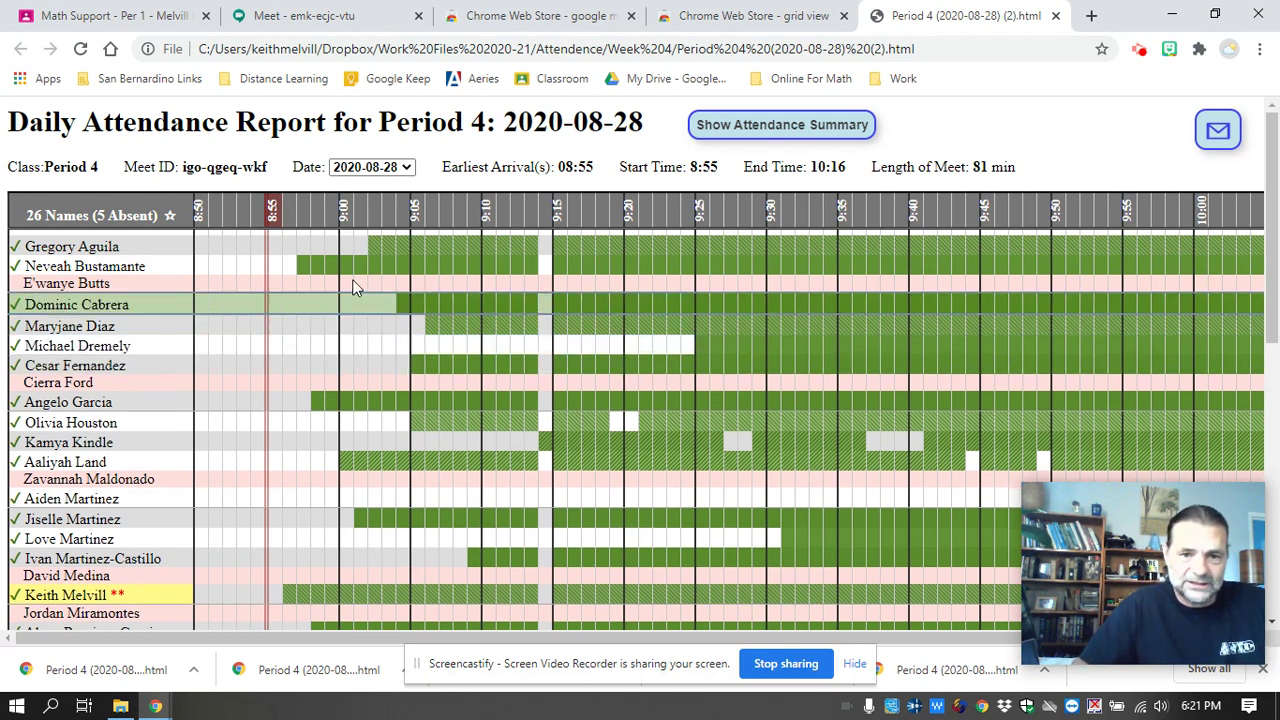
{"action": "mouse_move", "coordinate": [157, 262]}
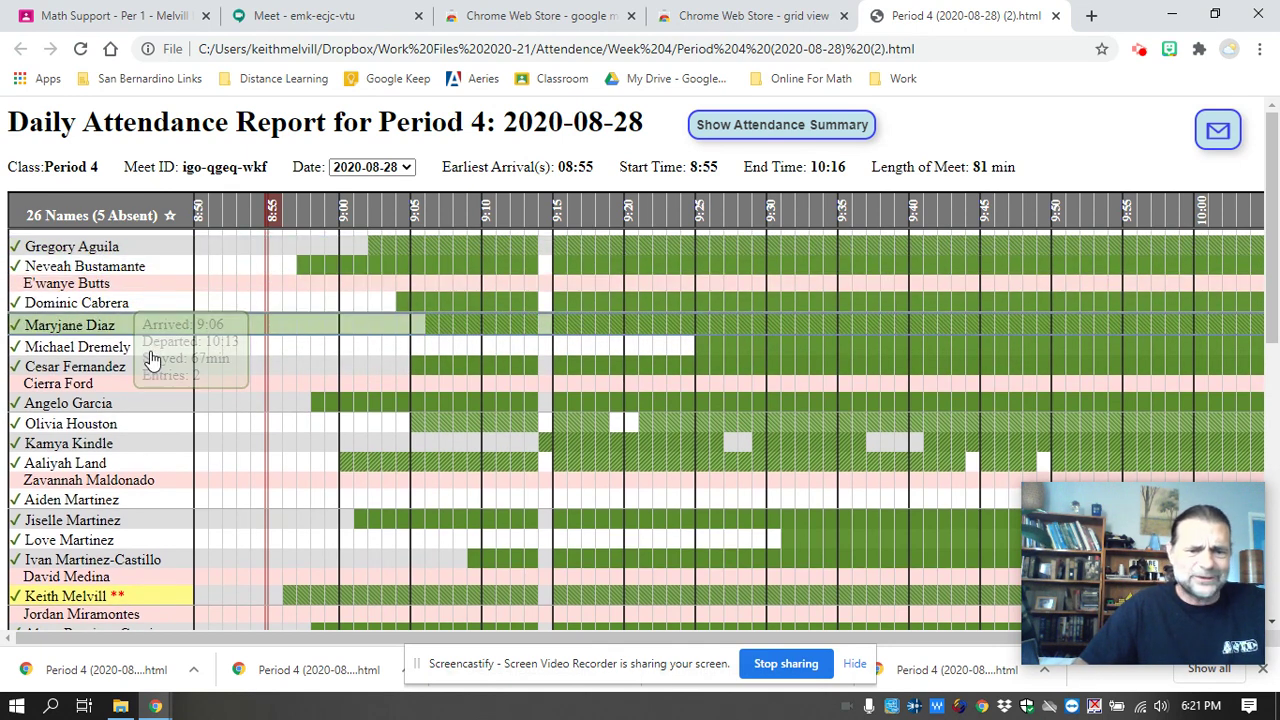
{"action": "mouse_move", "coordinate": [224, 418]}
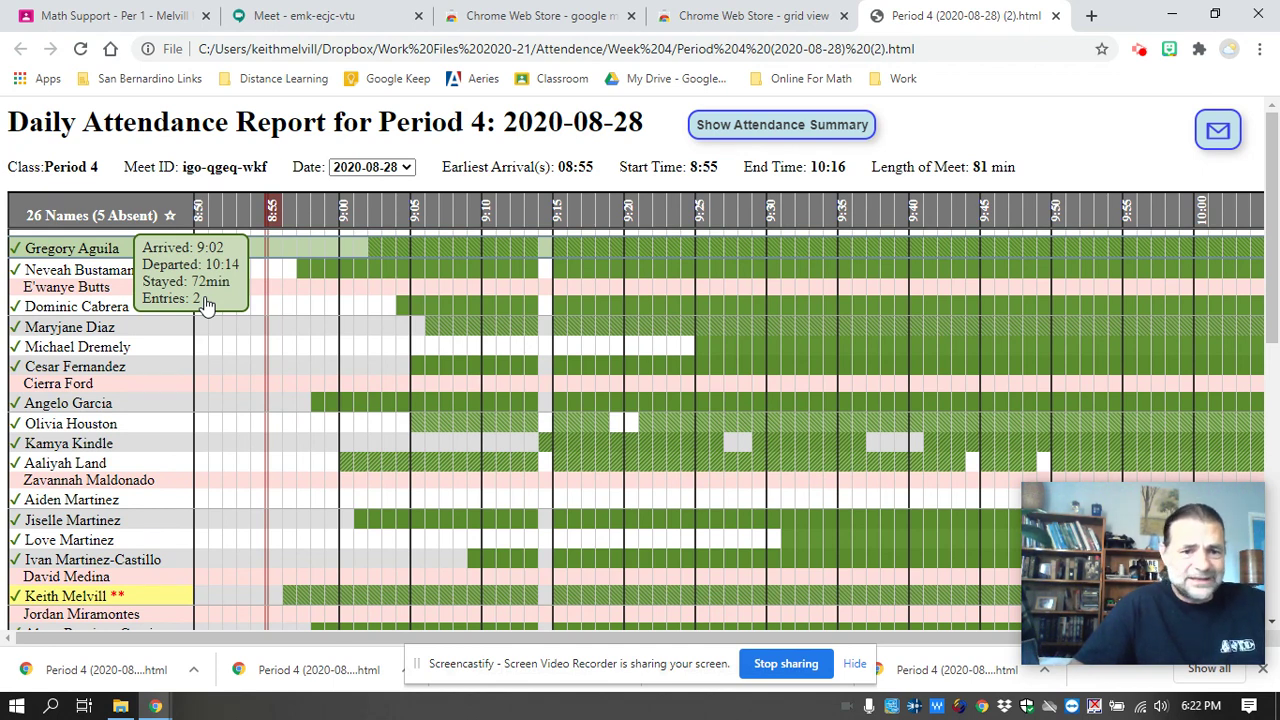
{"action": "mouse_move", "coordinate": [545, 253]}
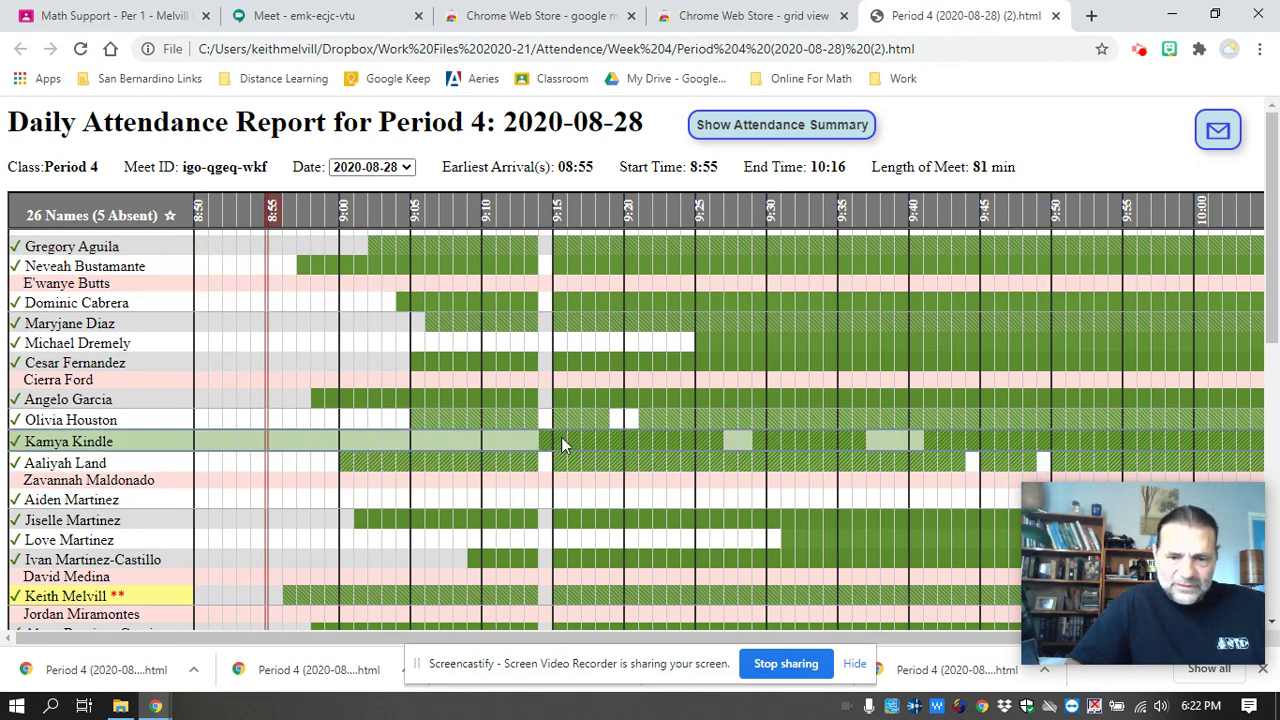
{"action": "mouse_move", "coordinate": [547, 445]}
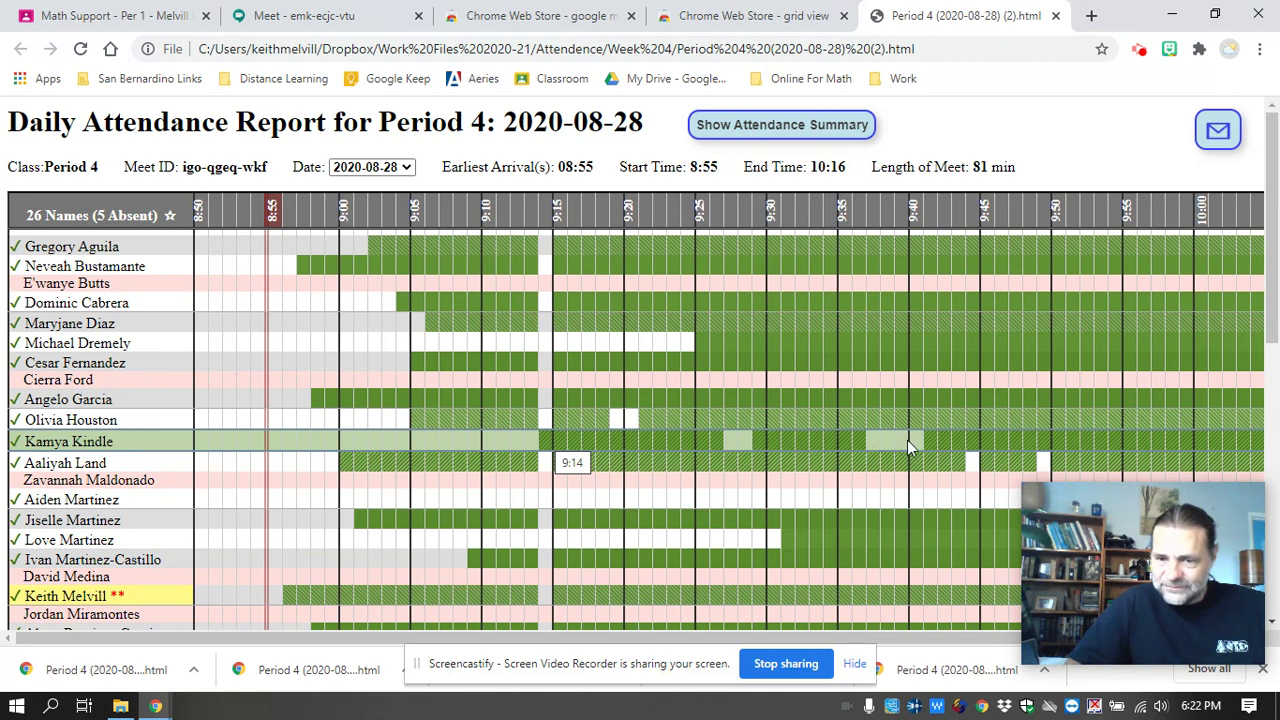
{"action": "mouse_move", "coordinate": [921, 446]}
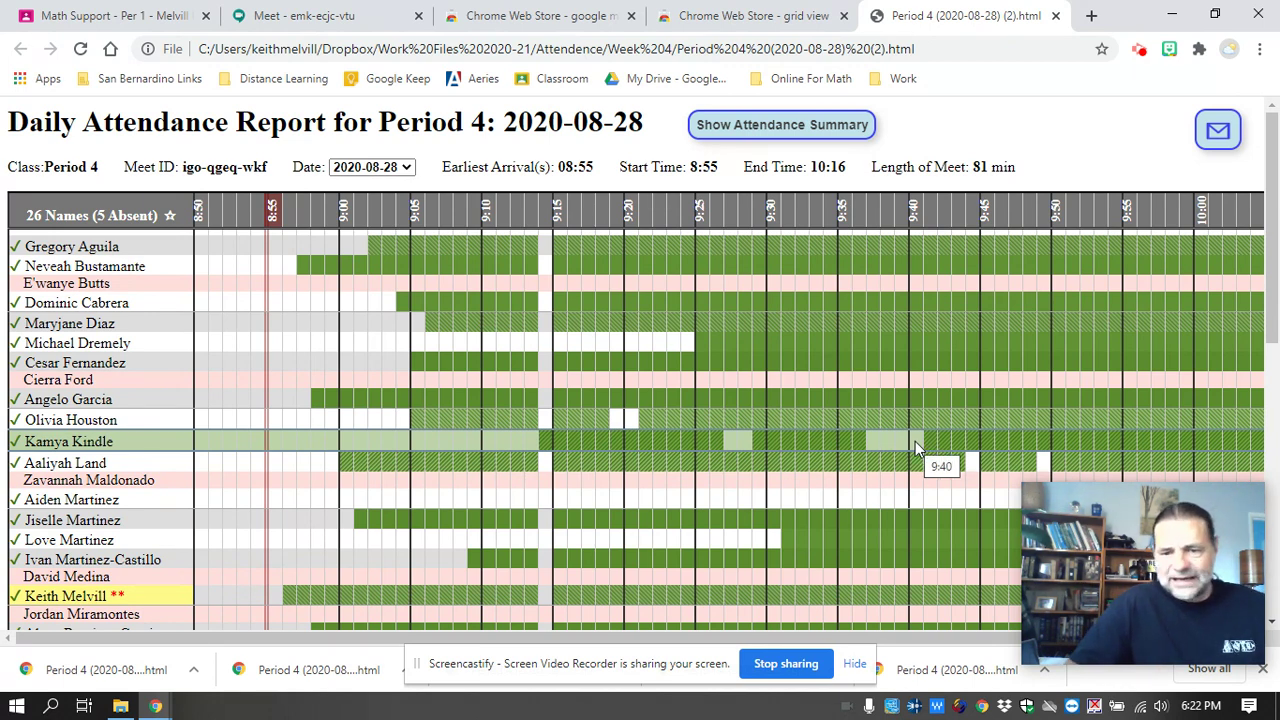
{"action": "scroll", "coordinate": [786, 455], "scroll_direction": "down", "scroll_amount": 1}
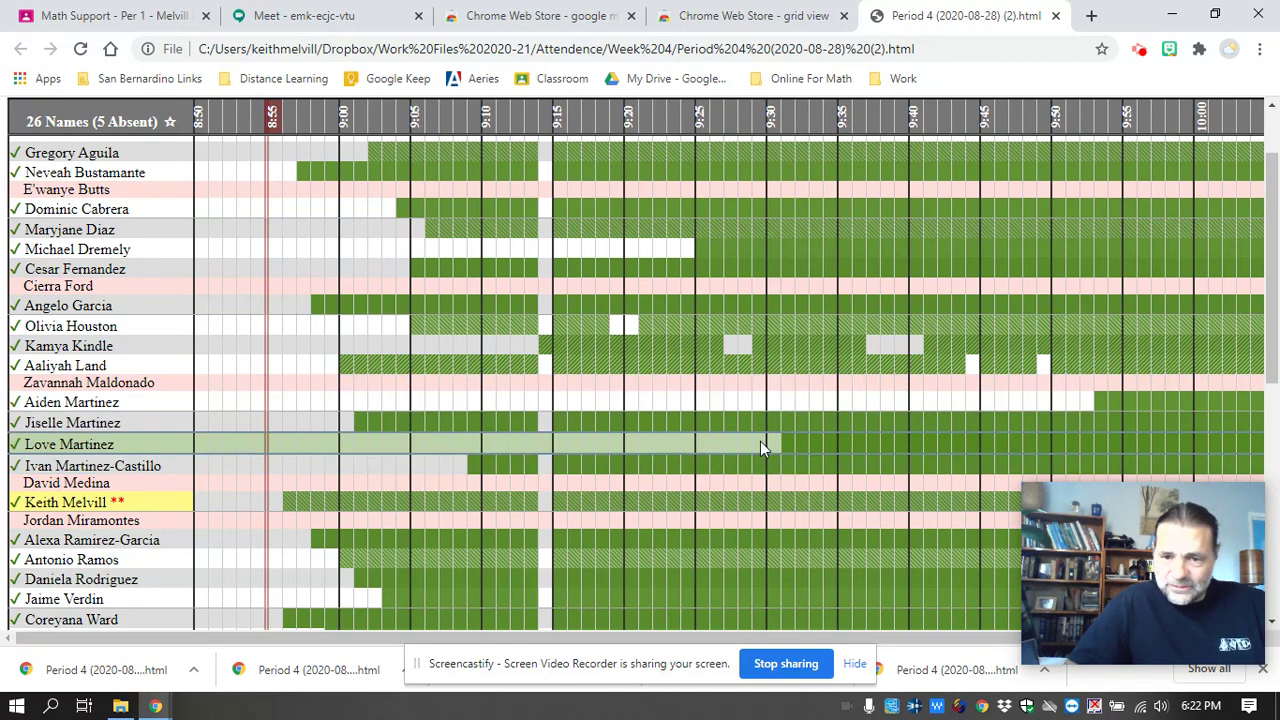
Examine the remaining student rows in the Period 4 report across the timeline, including departures near the meeting's end
{"action": "scroll", "coordinate": [787, 441], "scroll_direction": "down", "scroll_amount": 1}
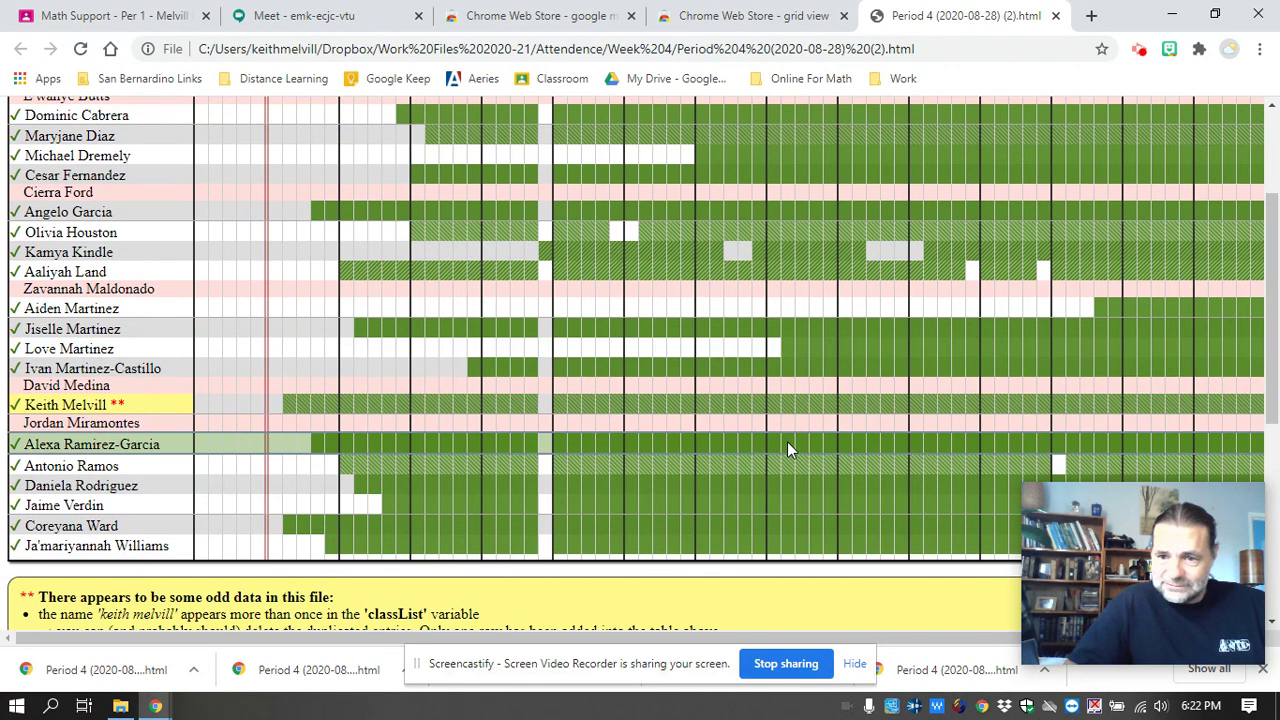
{"action": "scroll", "coordinate": [703, 492], "scroll_direction": "right", "scroll_amount": 1}
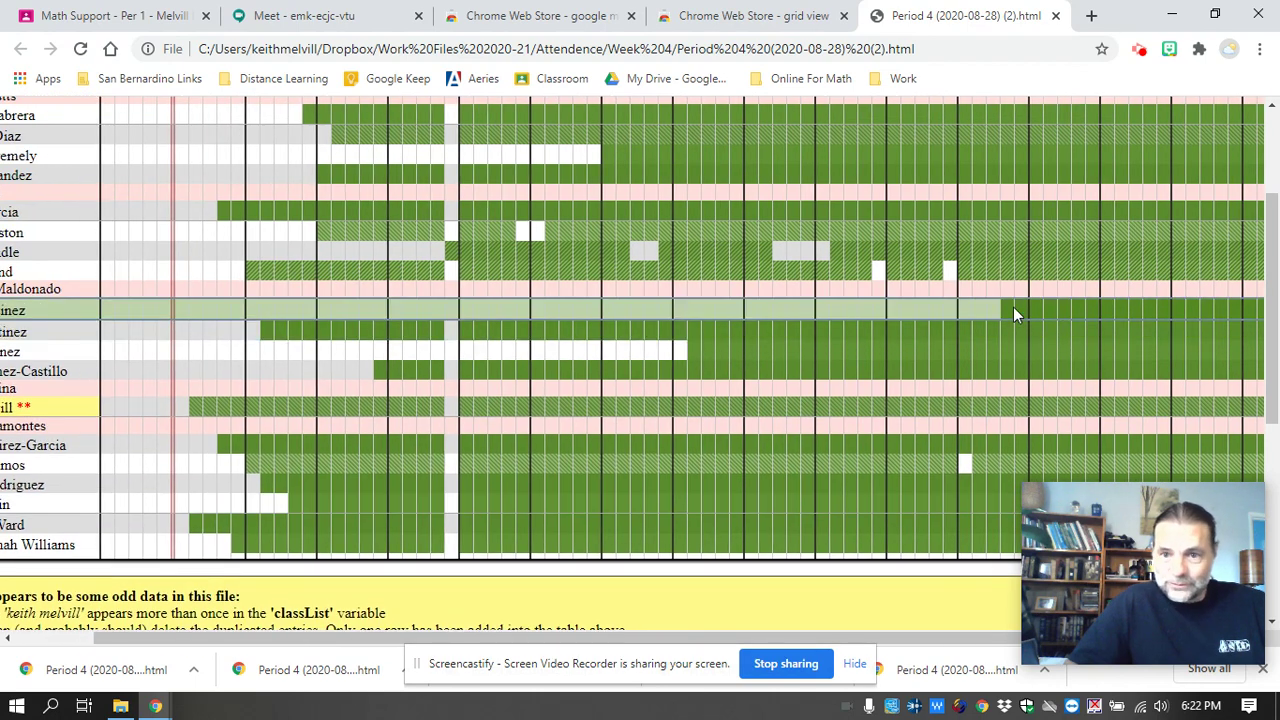
{"action": "mouse_move", "coordinate": [1006, 307]}
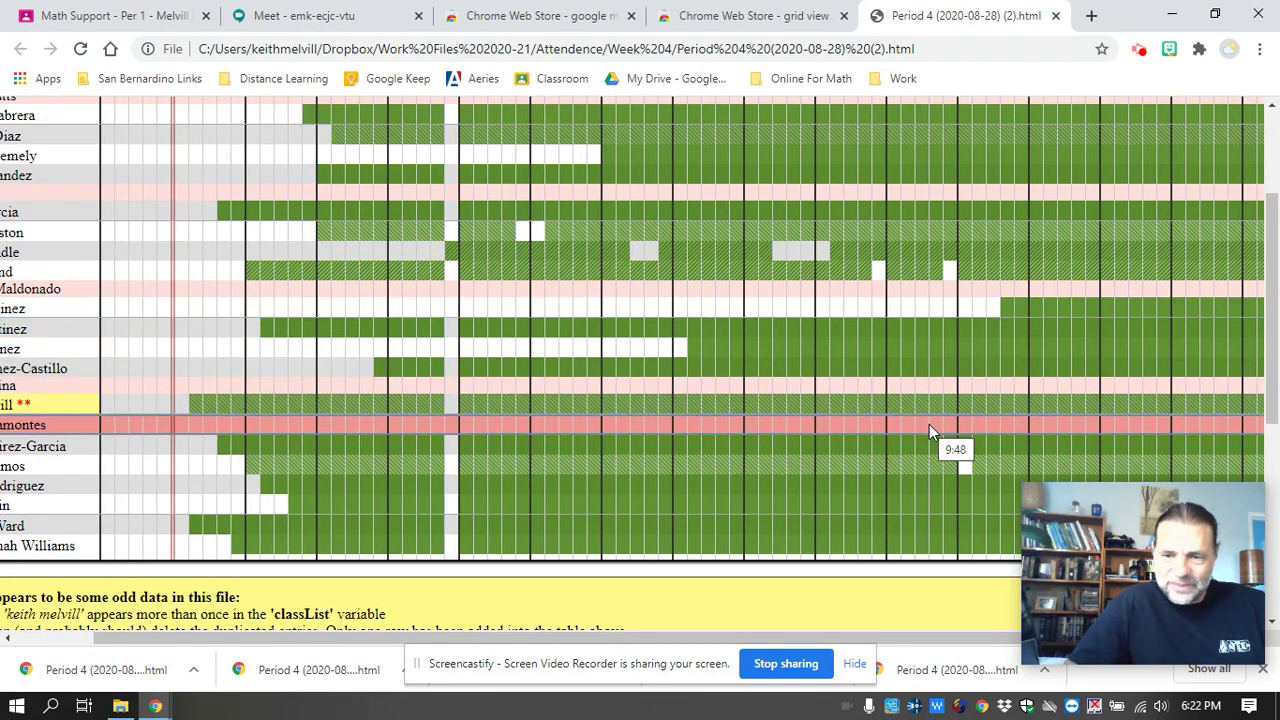
{"action": "scroll", "coordinate": [929, 424], "scroll_direction": "right", "scroll_amount": 2}
{"action": "scroll", "coordinate": [1122, 387], "scroll_direction": "up", "scroll_amount": 1}
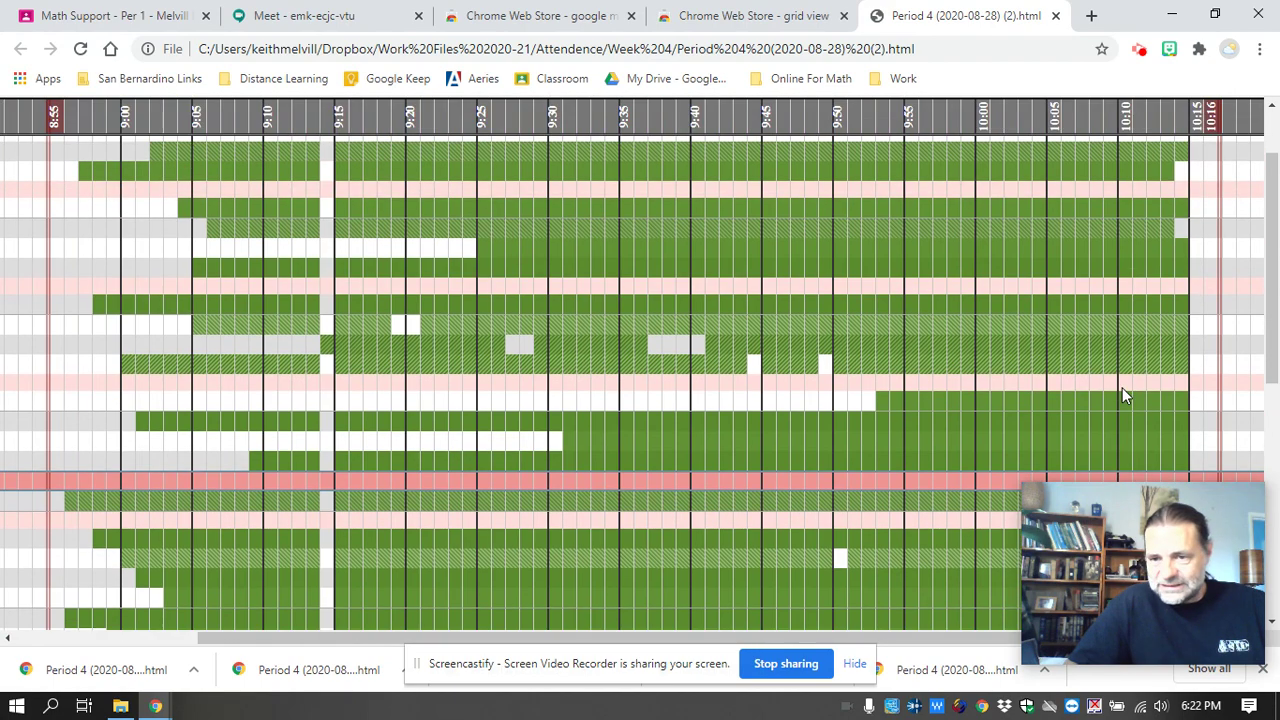
{"action": "scroll", "coordinate": [1122, 387], "scroll_direction": "down", "scroll_amount": 2}
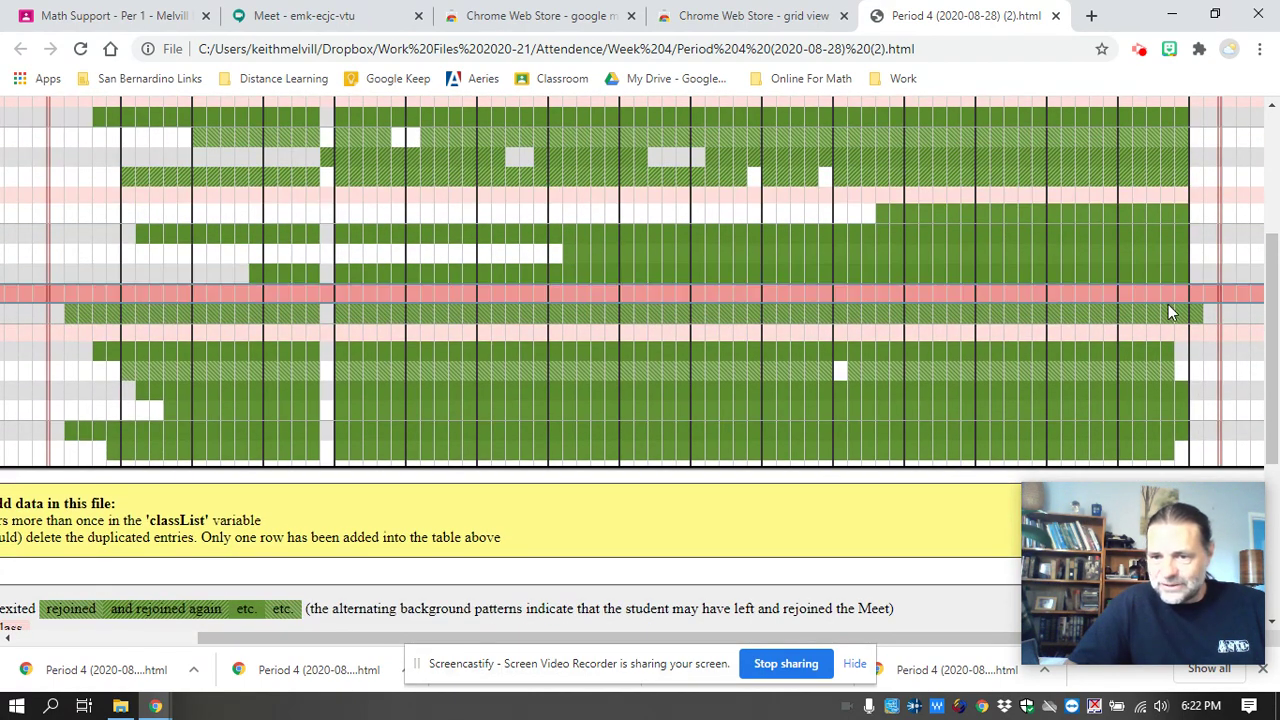
{"action": "scroll", "coordinate": [1168, 312], "scroll_direction": "up", "scroll_amount": 2}
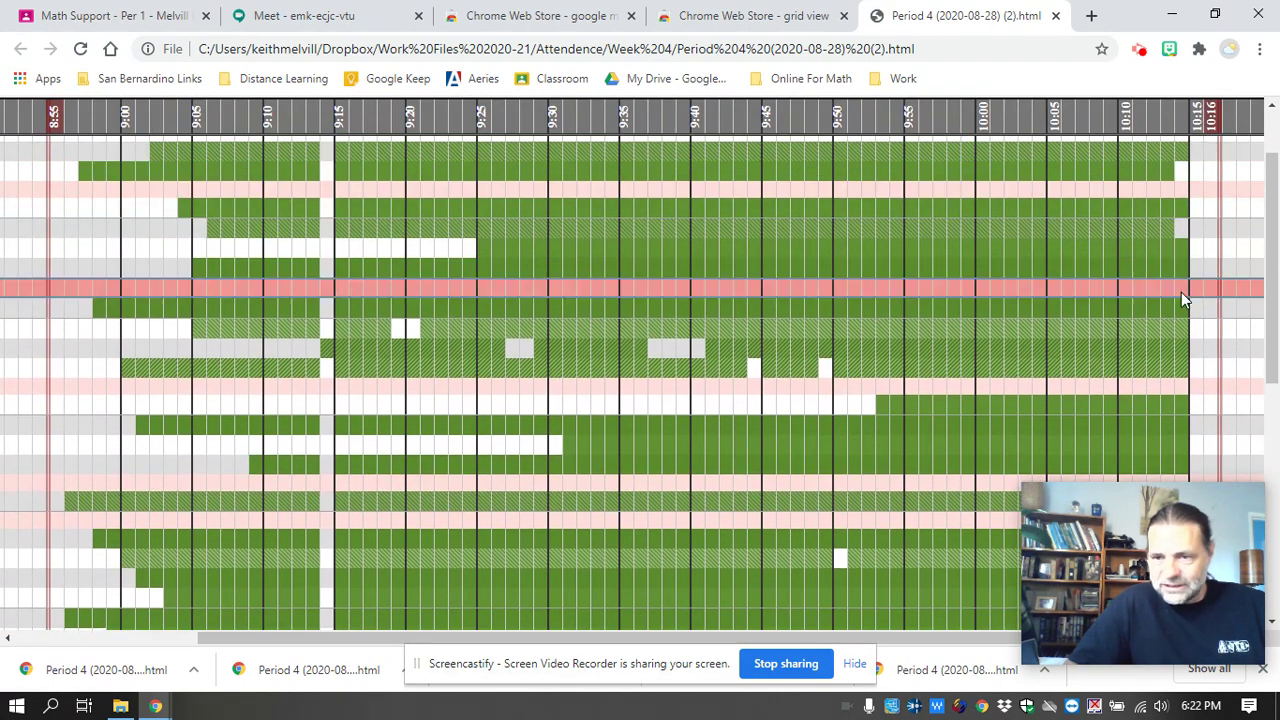
{"action": "scroll", "coordinate": [863, 480], "scroll_direction": "left", "scroll_amount": 4}
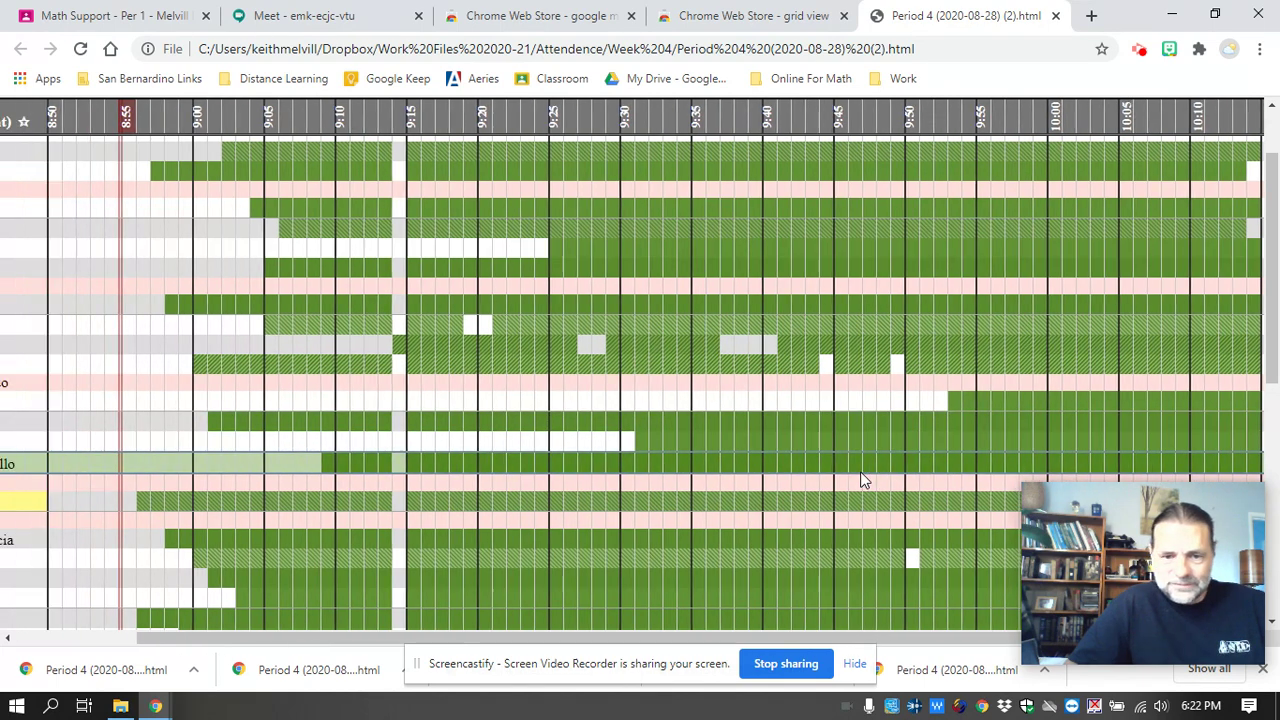
{"action": "mouse_move", "coordinate": [166, 196]}
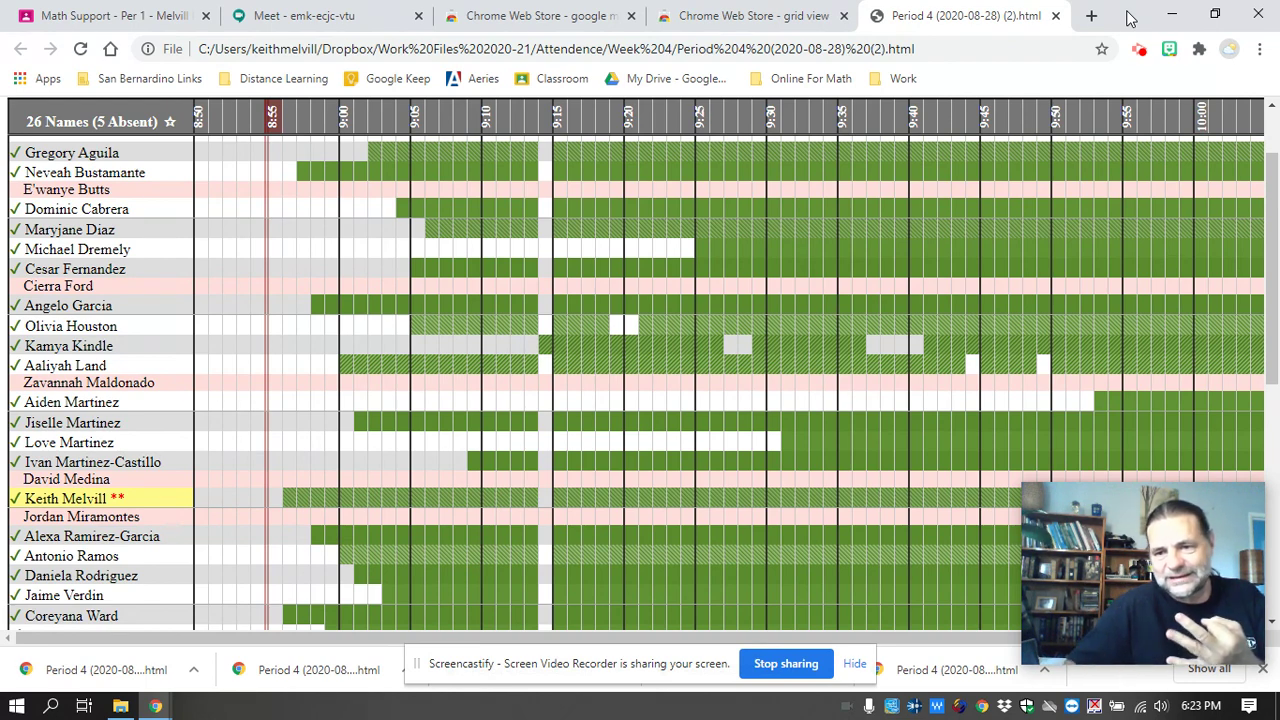
Snap the attendance report window to half of the screen to view the student list, and maximize it again
{"action": "left_click_drag", "start_coordinate": [1128, 18], "coordinate": [5, 200]}
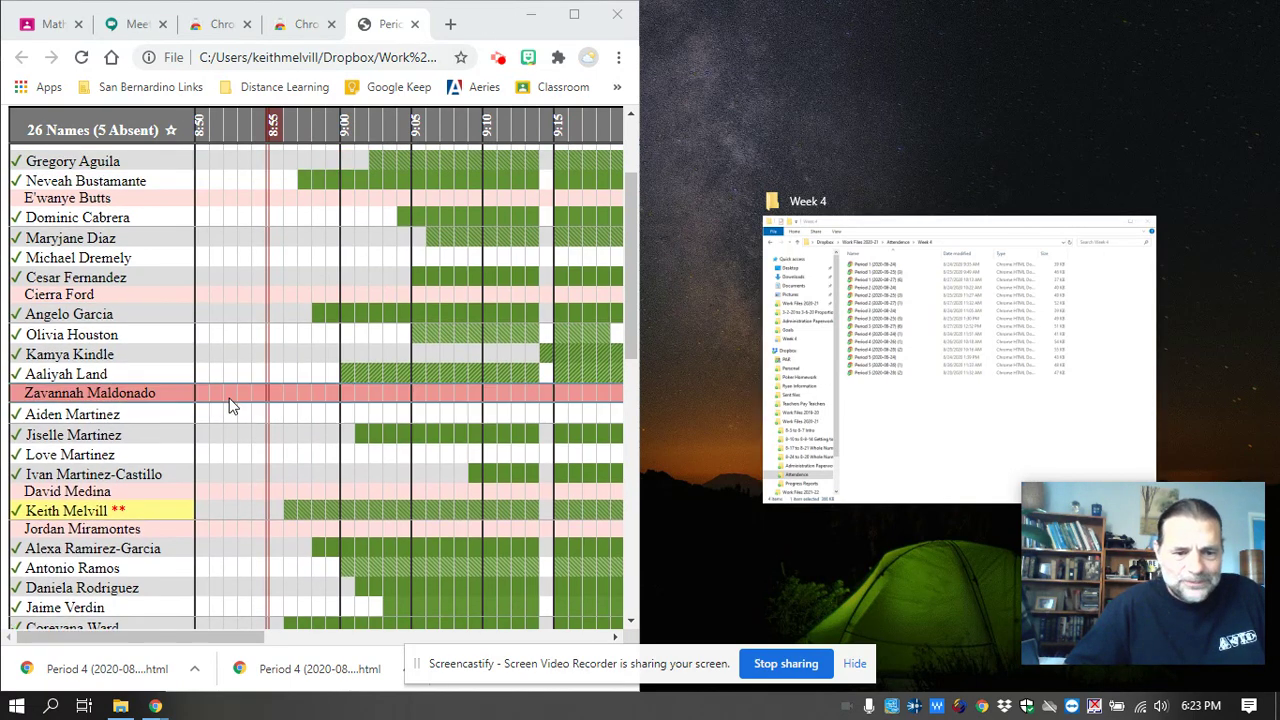
{"action": "left_click", "coordinate": [90, 259]}
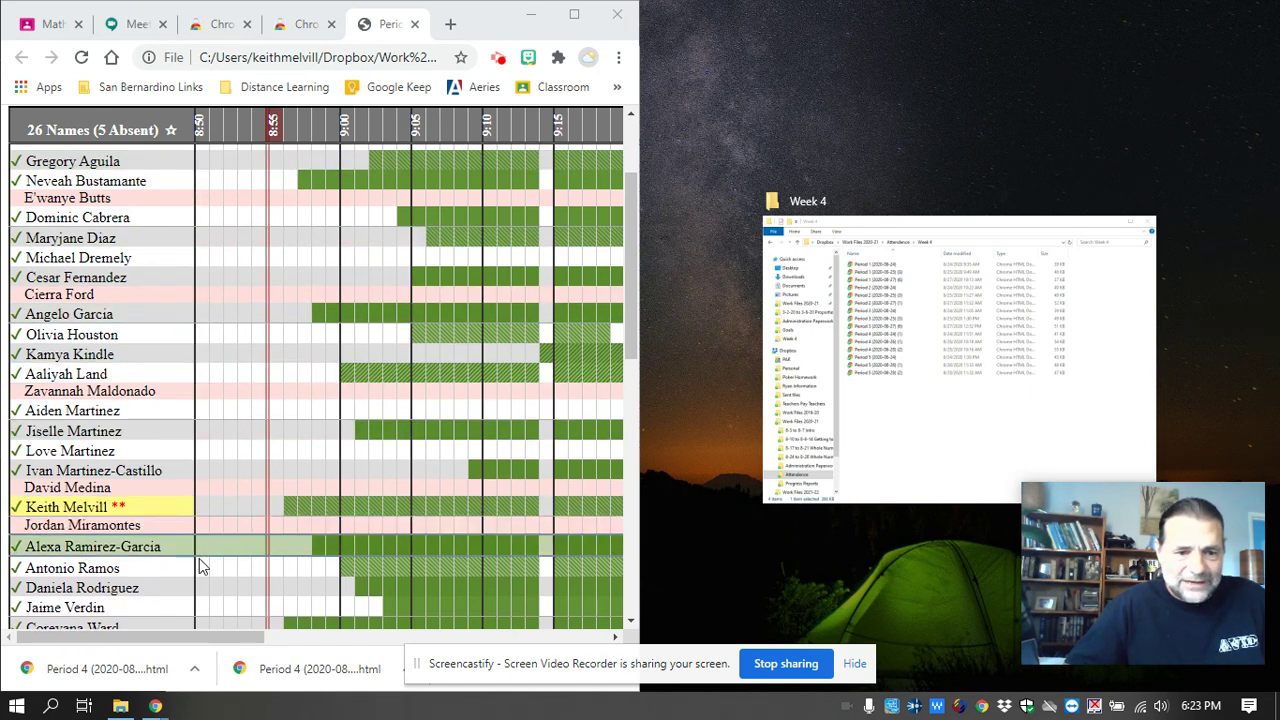
{"action": "double_click", "coordinate": [574, 14]}
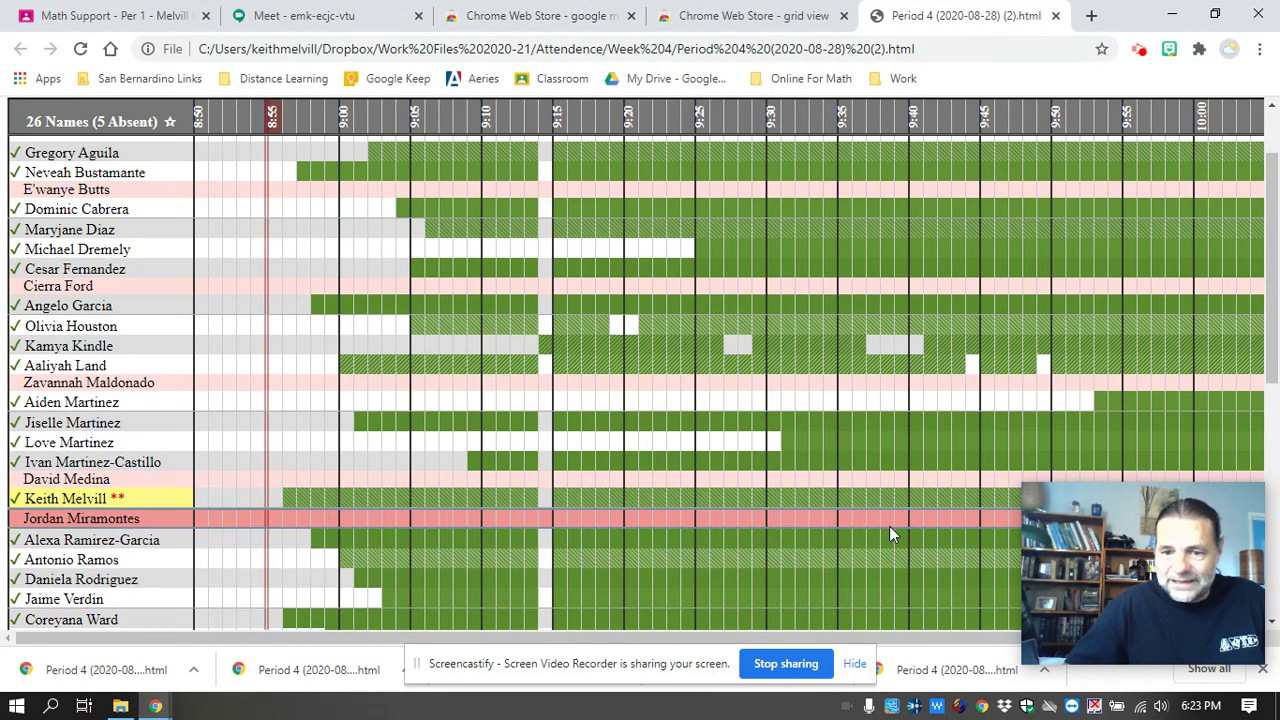
Review the students' attendance bars across the class period once more and return to the report's heading
{"action": "scroll", "coordinate": [833, 493], "scroll_direction": "right", "scroll_amount": 1}
{"action": "scroll", "coordinate": [835, 478], "scroll_direction": "right", "scroll_amount": 1}
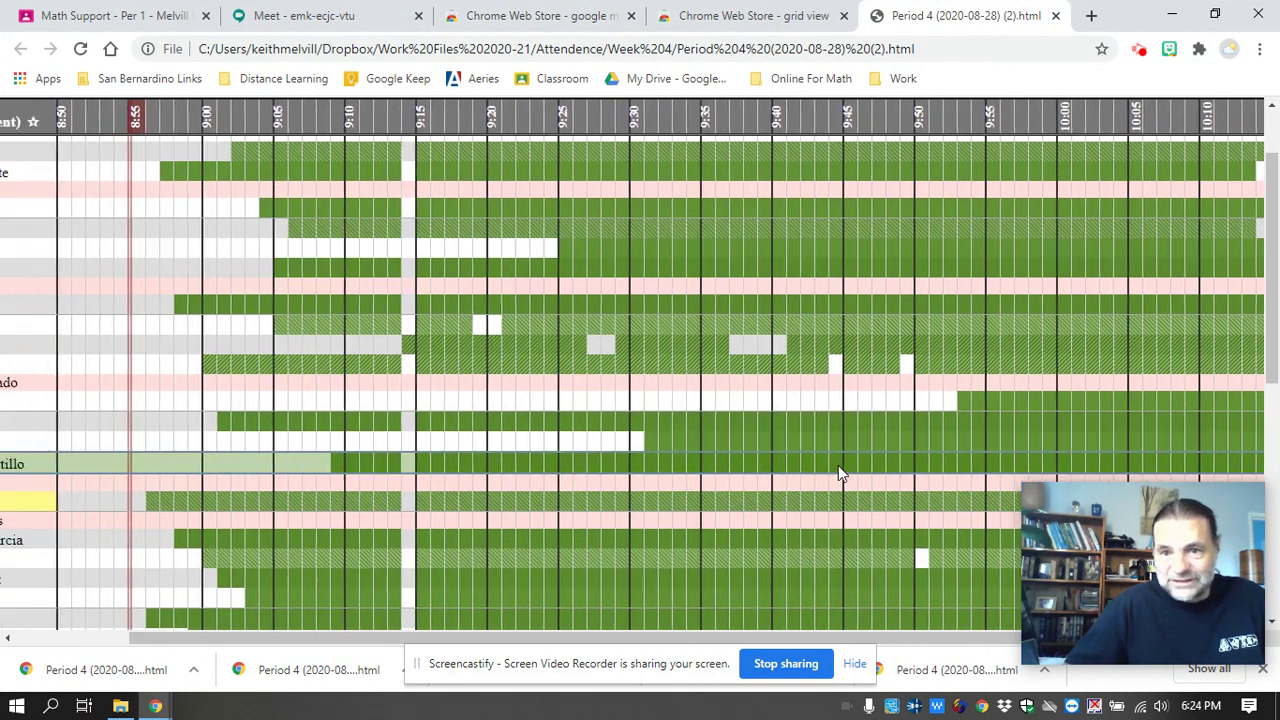
{"action": "scroll", "coordinate": [837, 465], "scroll_direction": "left", "scroll_amount": 2}
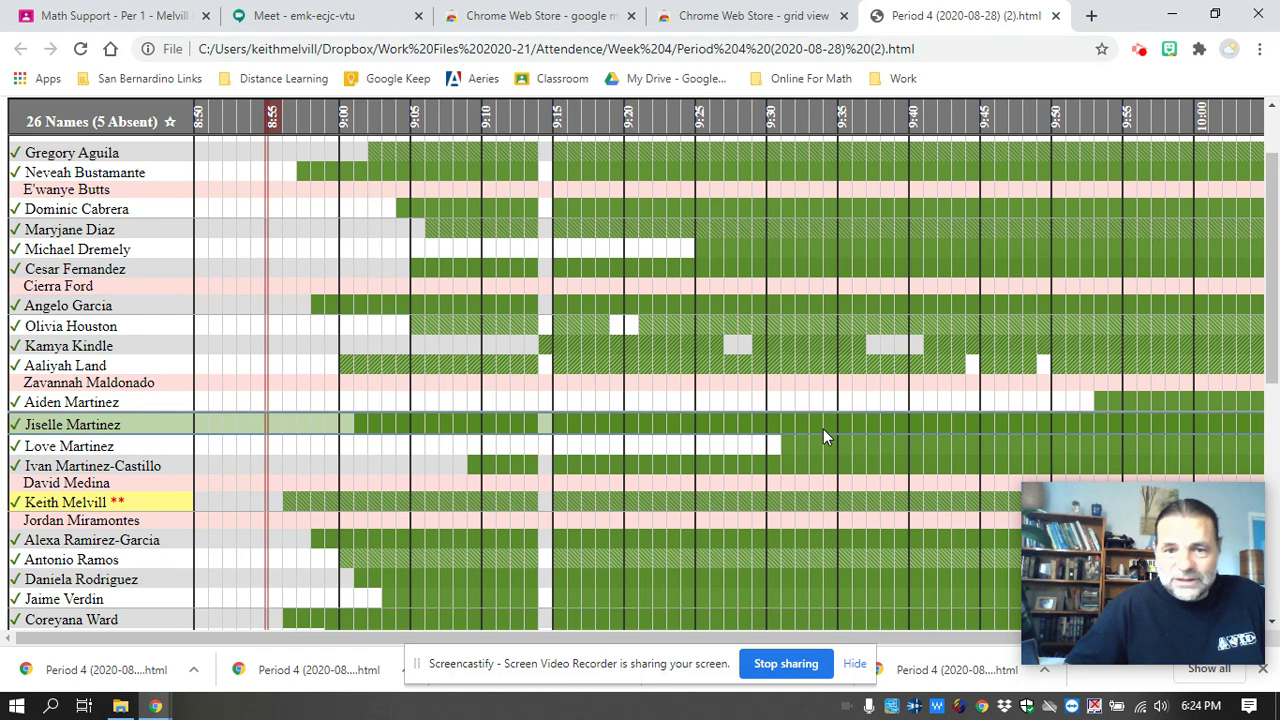
{"action": "mouse_move", "coordinate": [823, 429]}
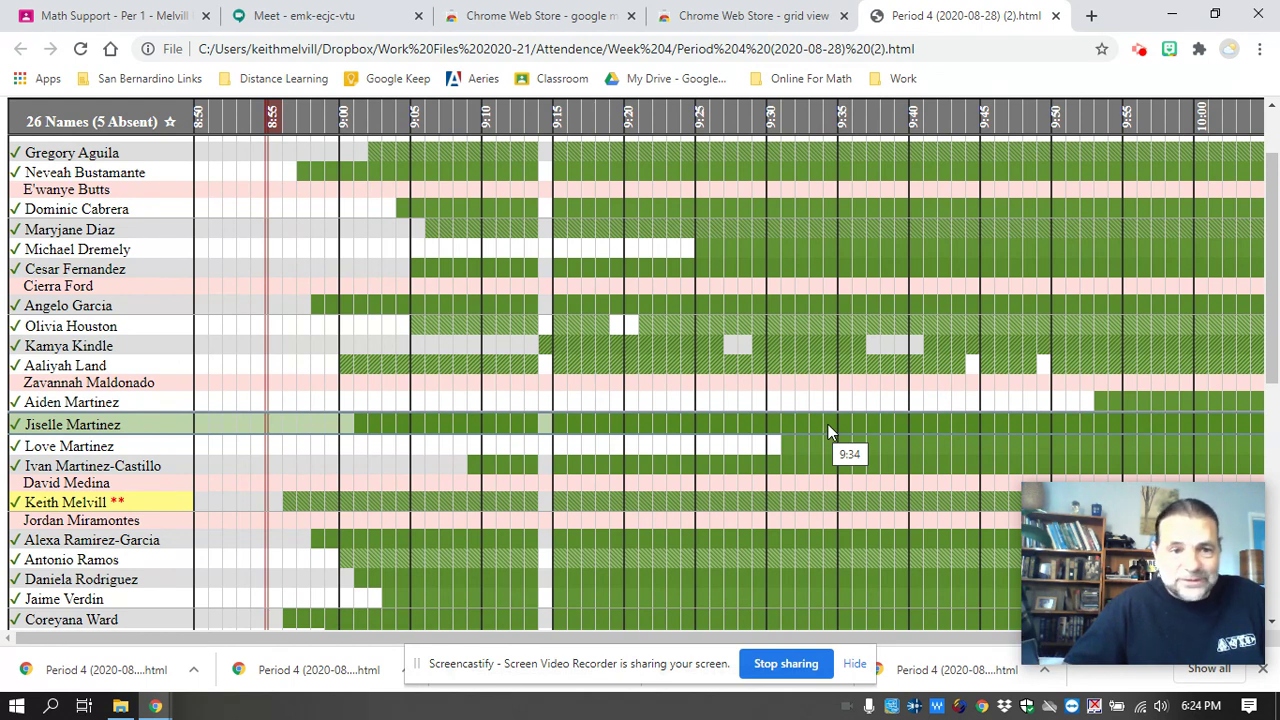
{"action": "scroll", "coordinate": [827, 432], "scroll_direction": "up", "scroll_amount": 2}
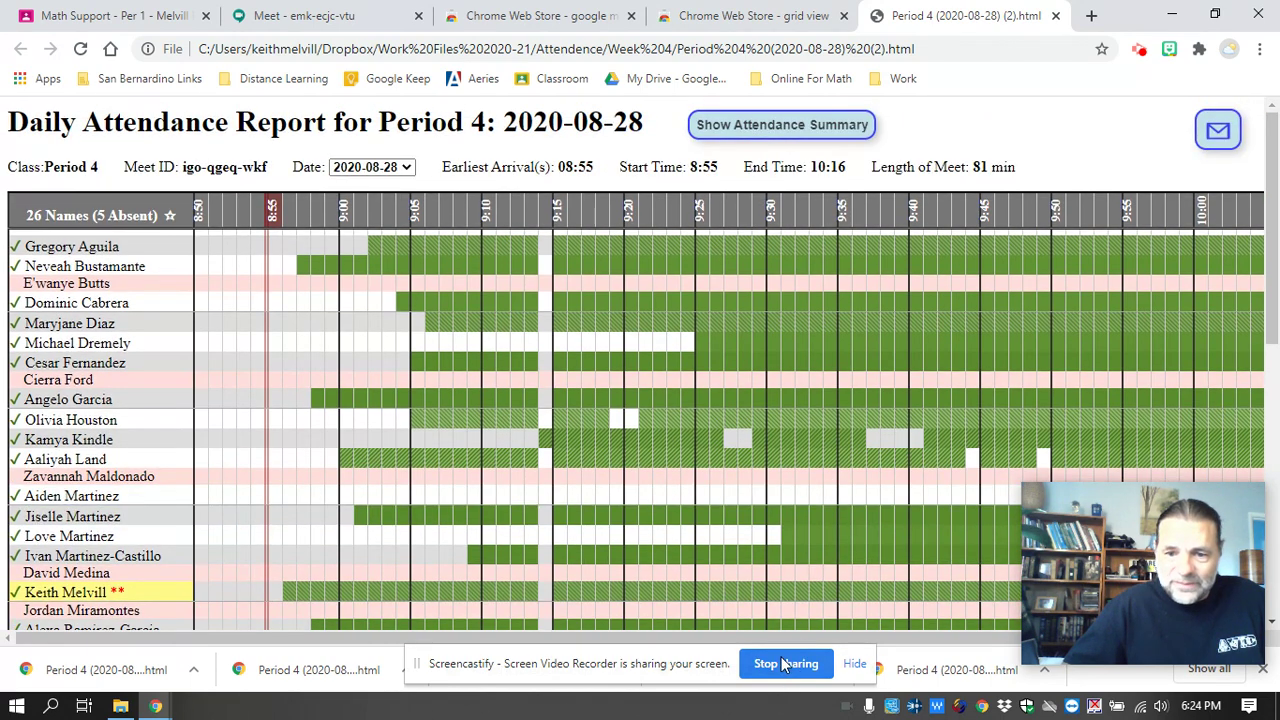